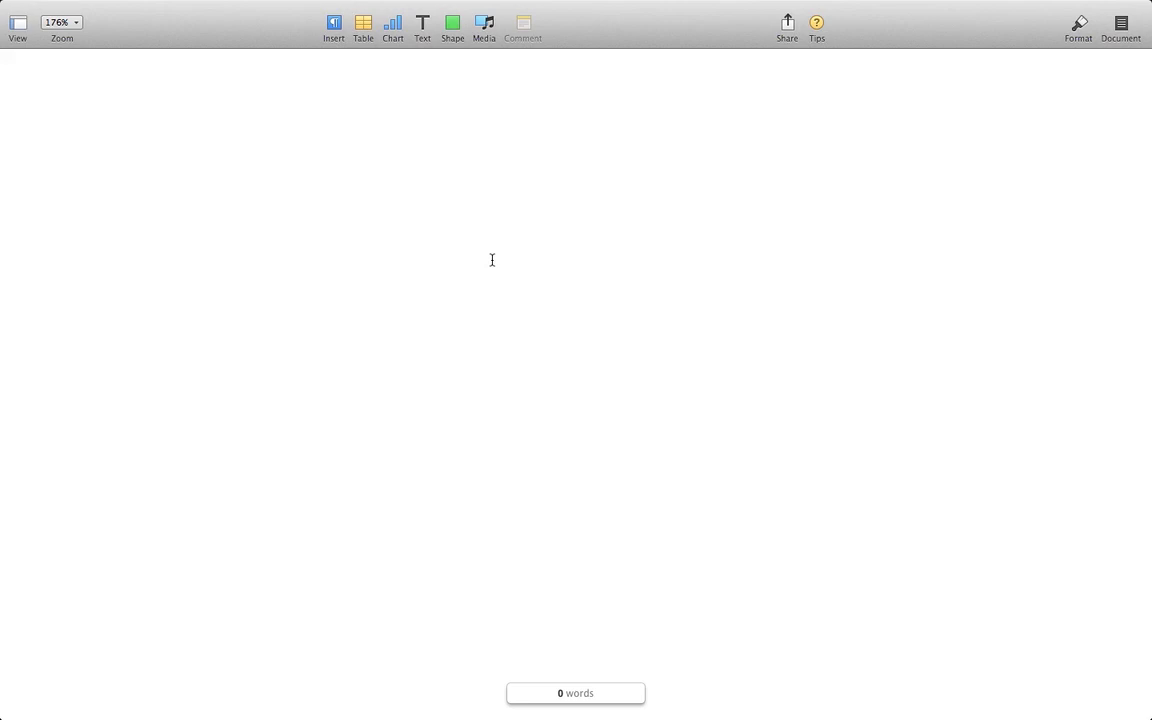
- Type the heading 'TEXTUAL ANIMATION' at the top of the blank Pages document
{"action": "type", "text": "TEXTUAL"}
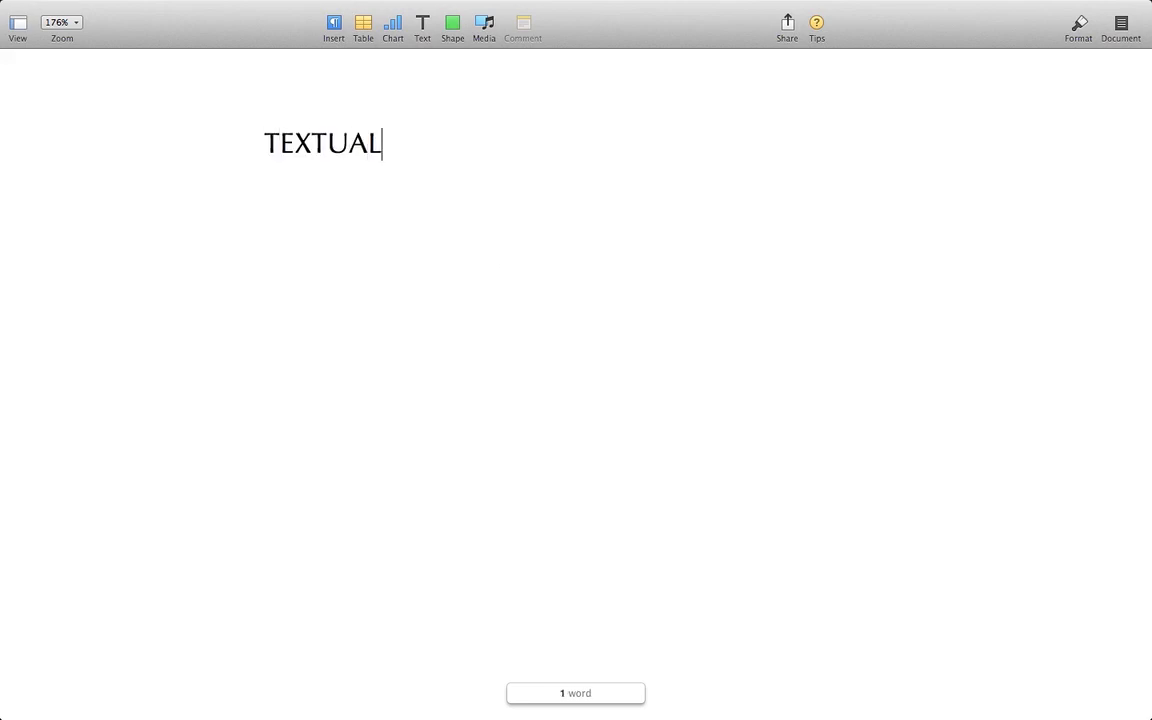
{"action": "type", "text": " ANIMATION"}
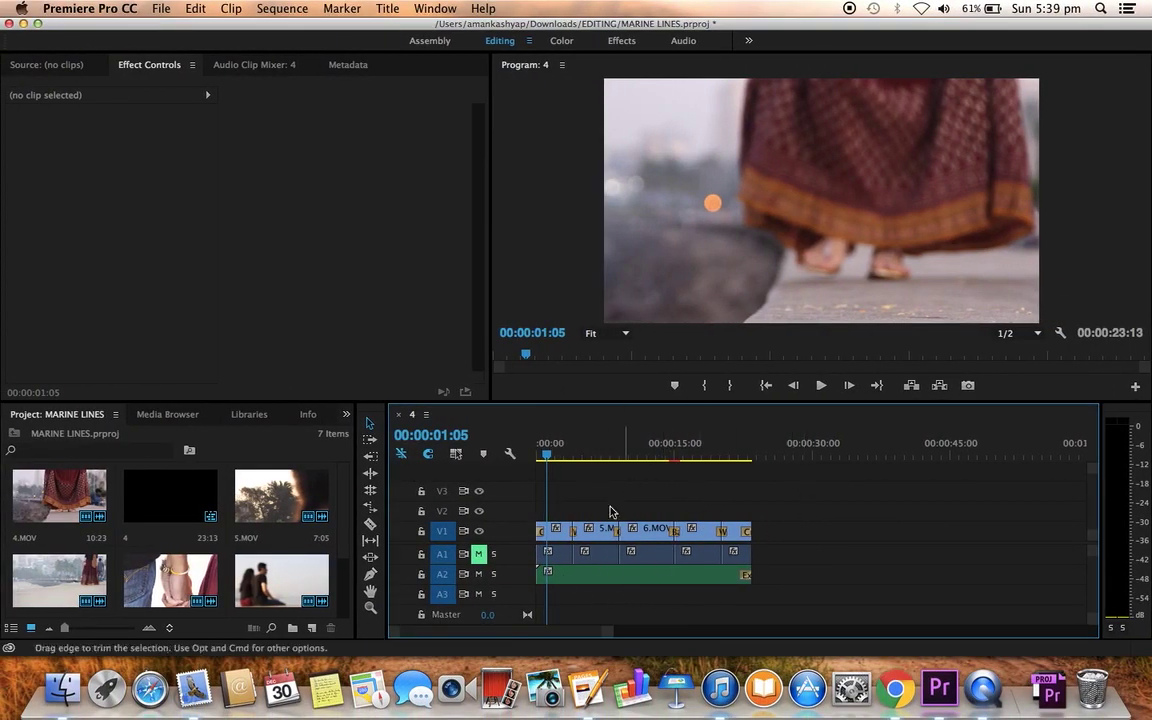
- At 00:00:00:24, create a new title named MARINE LINES
{"action": "left_click", "coordinate": [547, 459]}
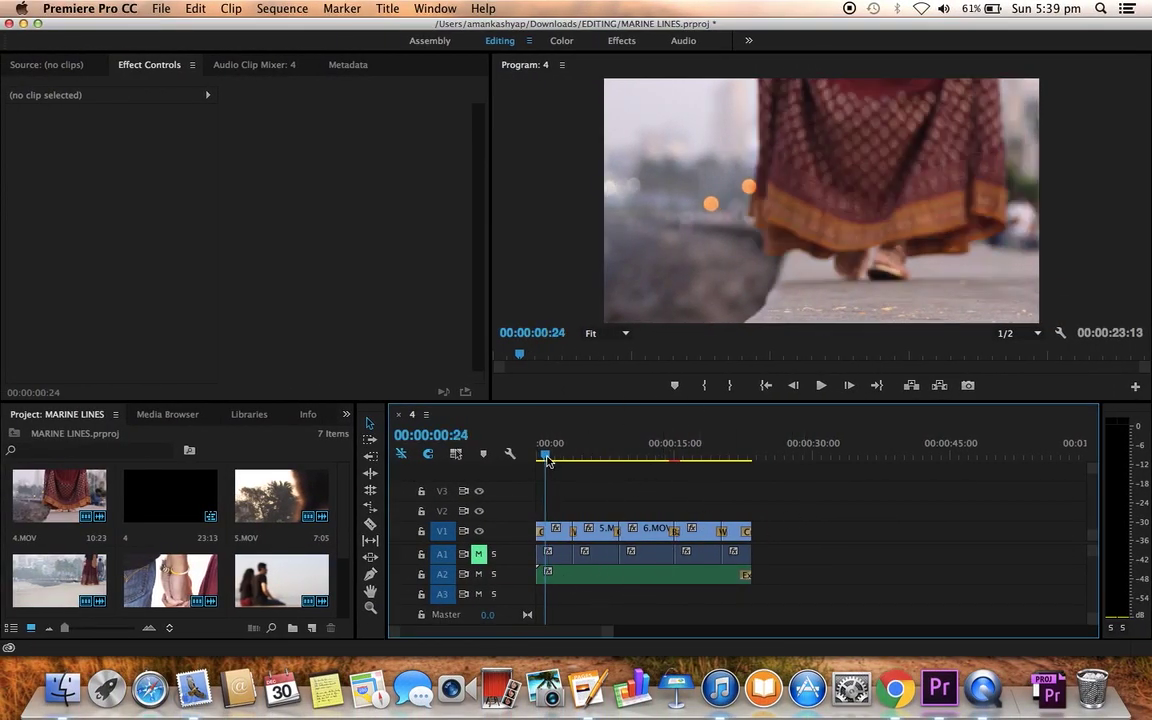
{"action": "left_click", "coordinate": [158, 8]}
{"action": "mouse_move", "coordinate": [175, 28]}
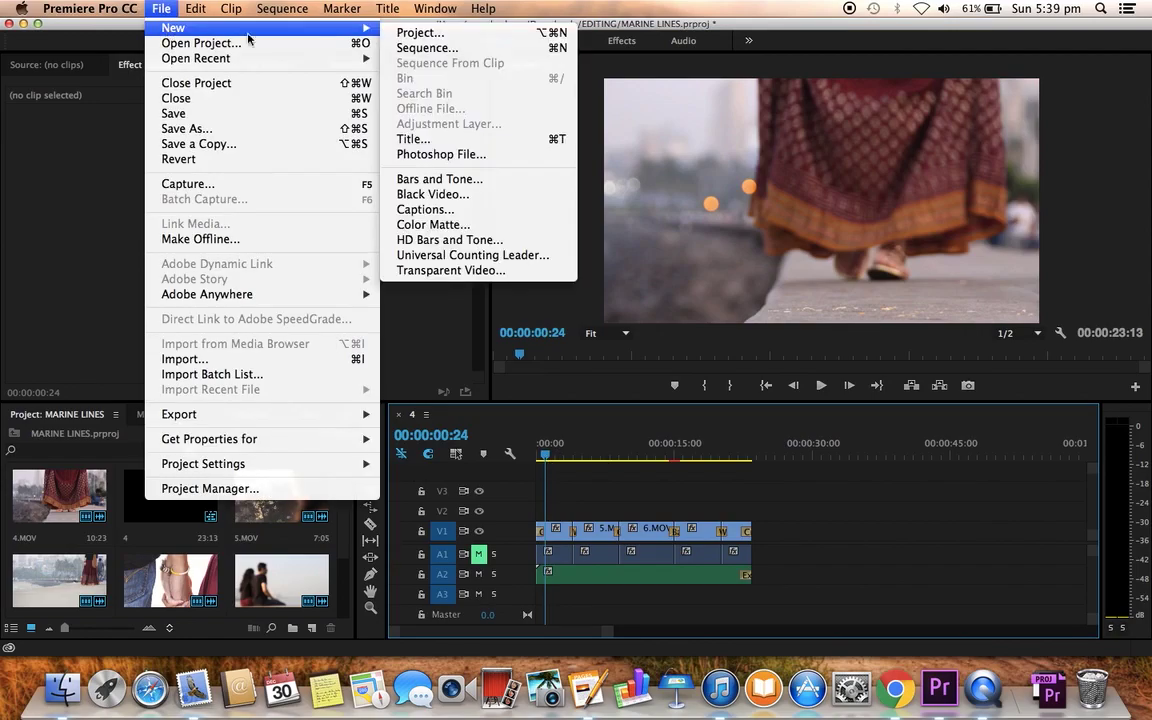
{"action": "left_click", "coordinate": [416, 140]}
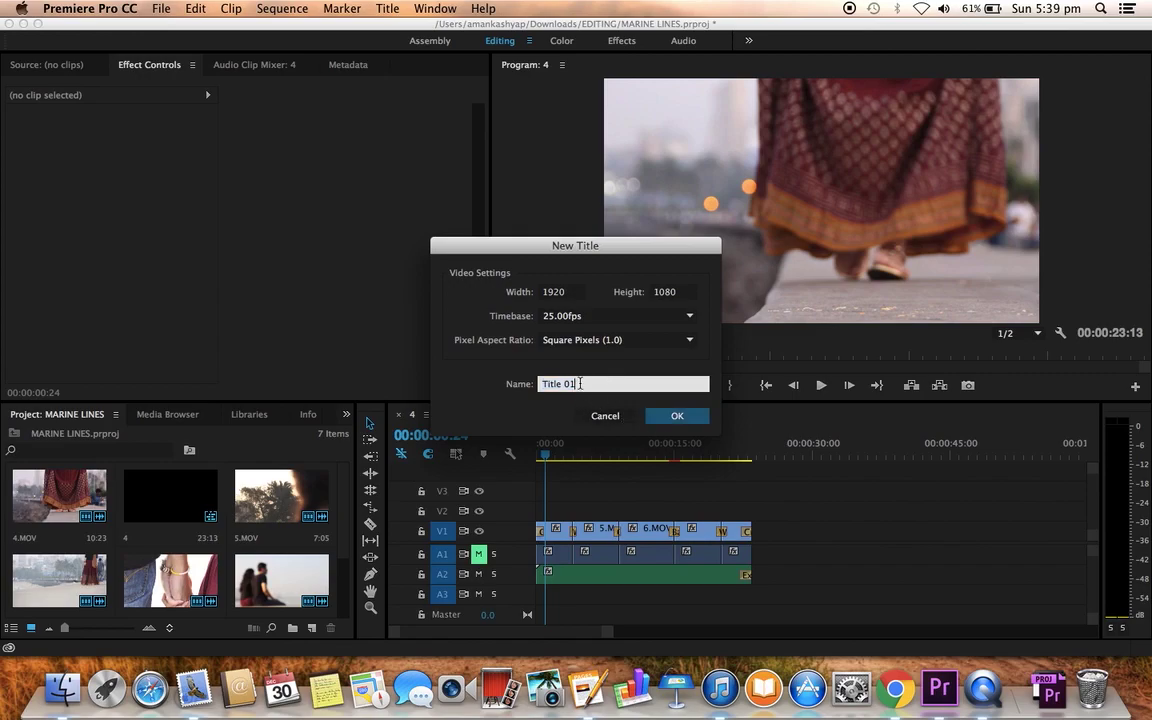
{"action": "key", "text": "BackSpace"}
{"action": "type", "text": "MARINE LINES"}
{"action": "key", "text": "Return"}
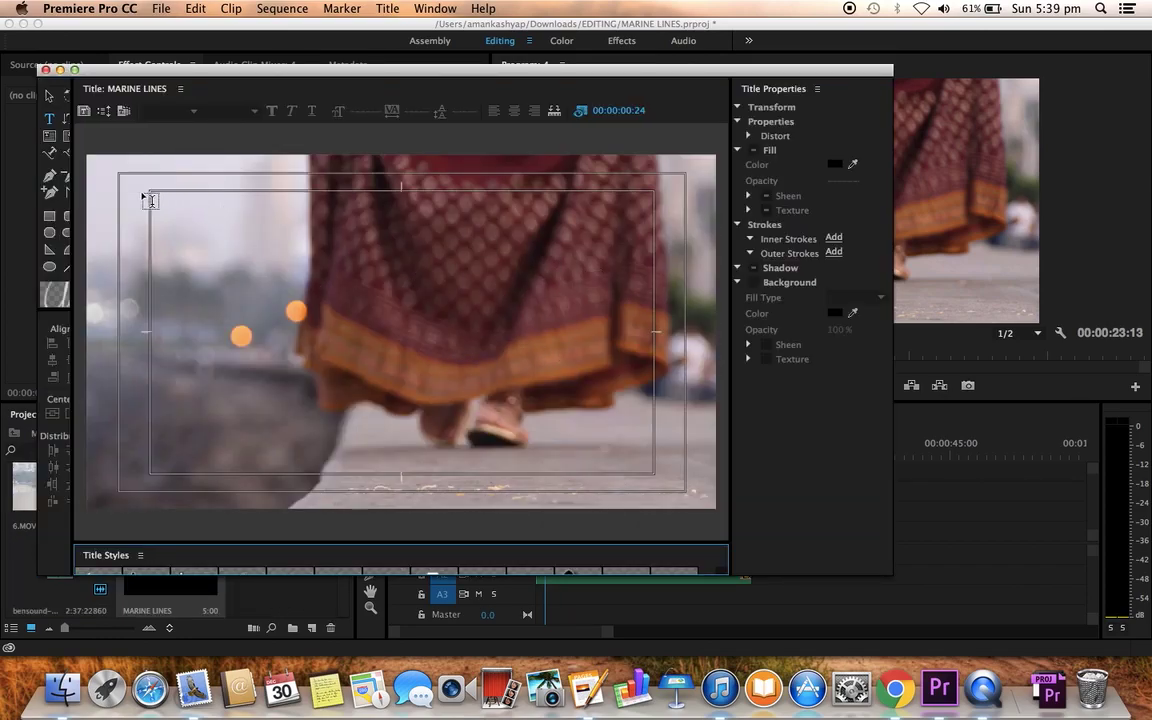
- Widen the title tools and editor, then type 'a walk at Marine Line' near the frame bottom
{"action": "left_click_drag", "start_coordinate": [72, 205], "coordinate": [95, 206]}
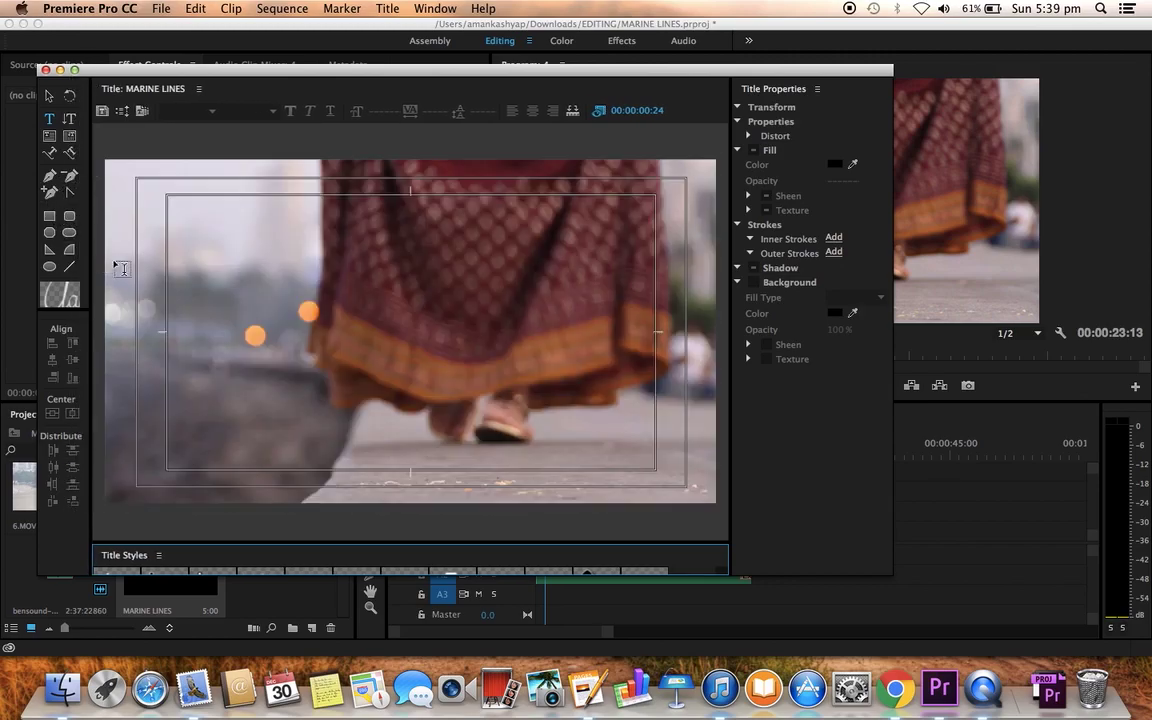
{"action": "left_click_drag", "start_coordinate": [731, 240], "coordinate": [679, 244]}
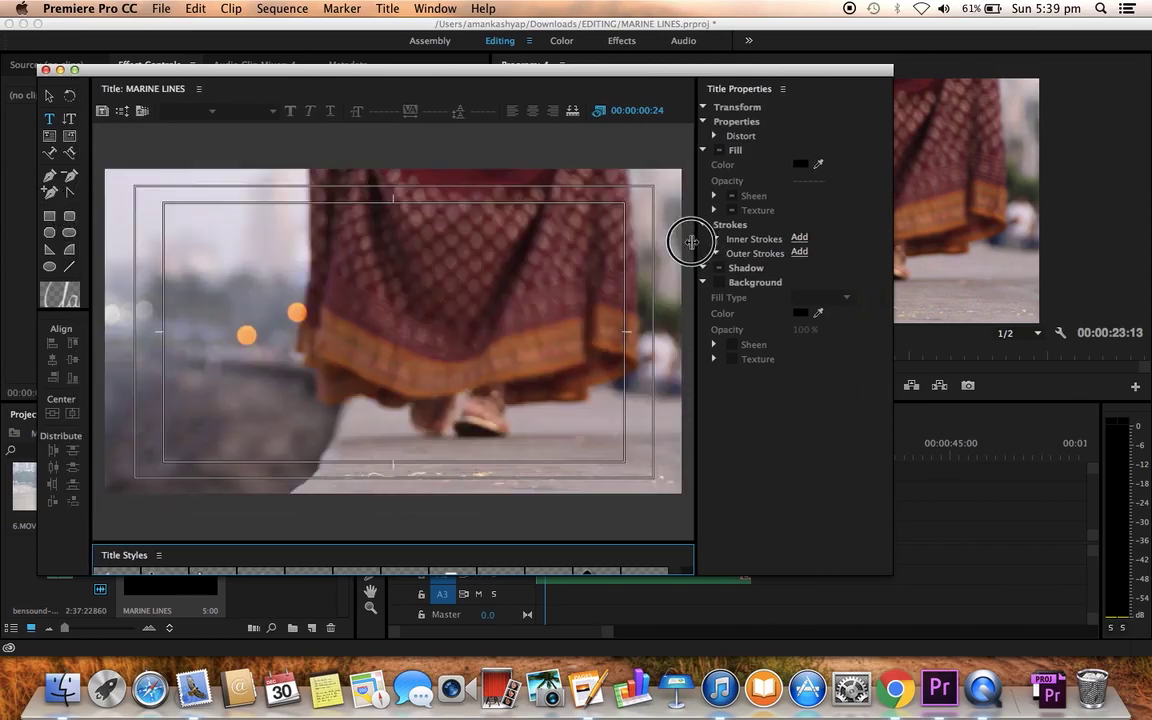
{"action": "left_click", "coordinate": [890, 261]}
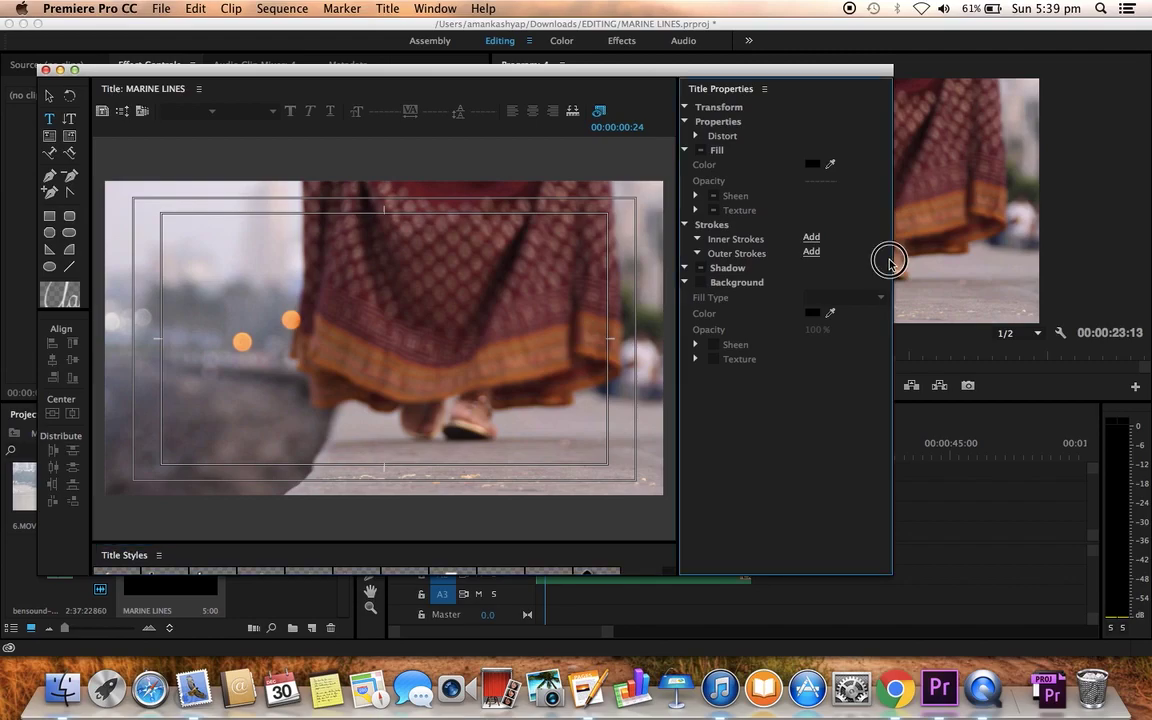
{"action": "left_click_drag", "start_coordinate": [890, 261], "coordinate": [945, 262]}
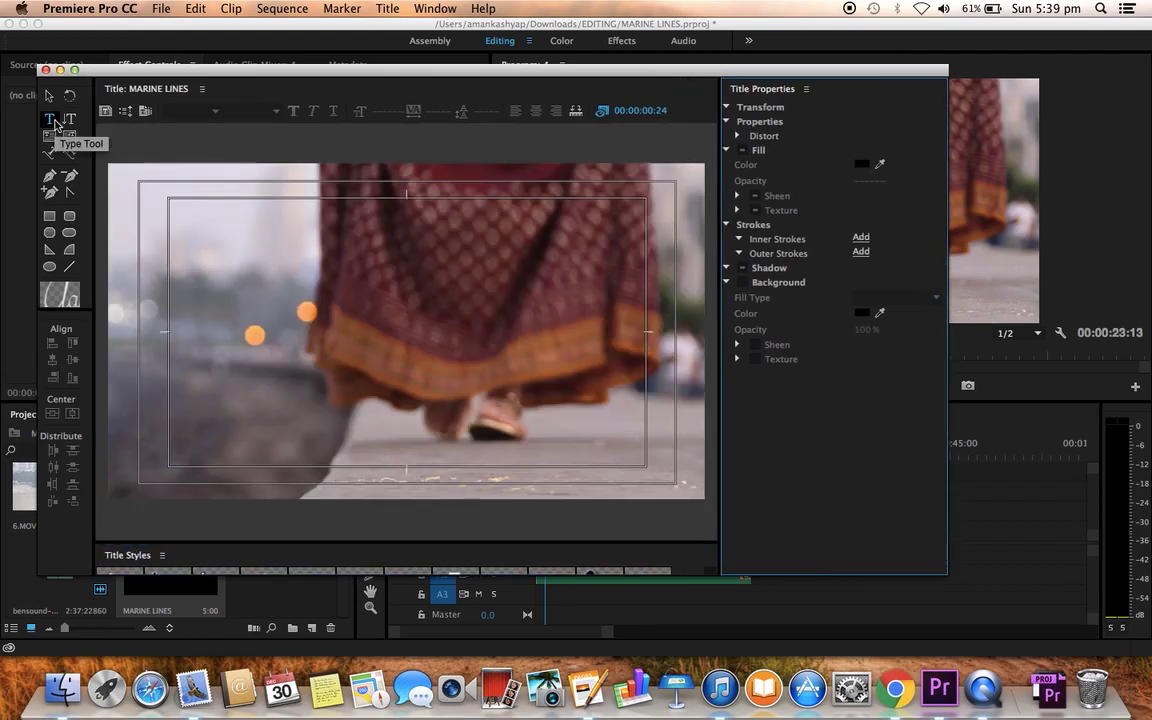
{"action": "left_click", "coordinate": [340, 441]}
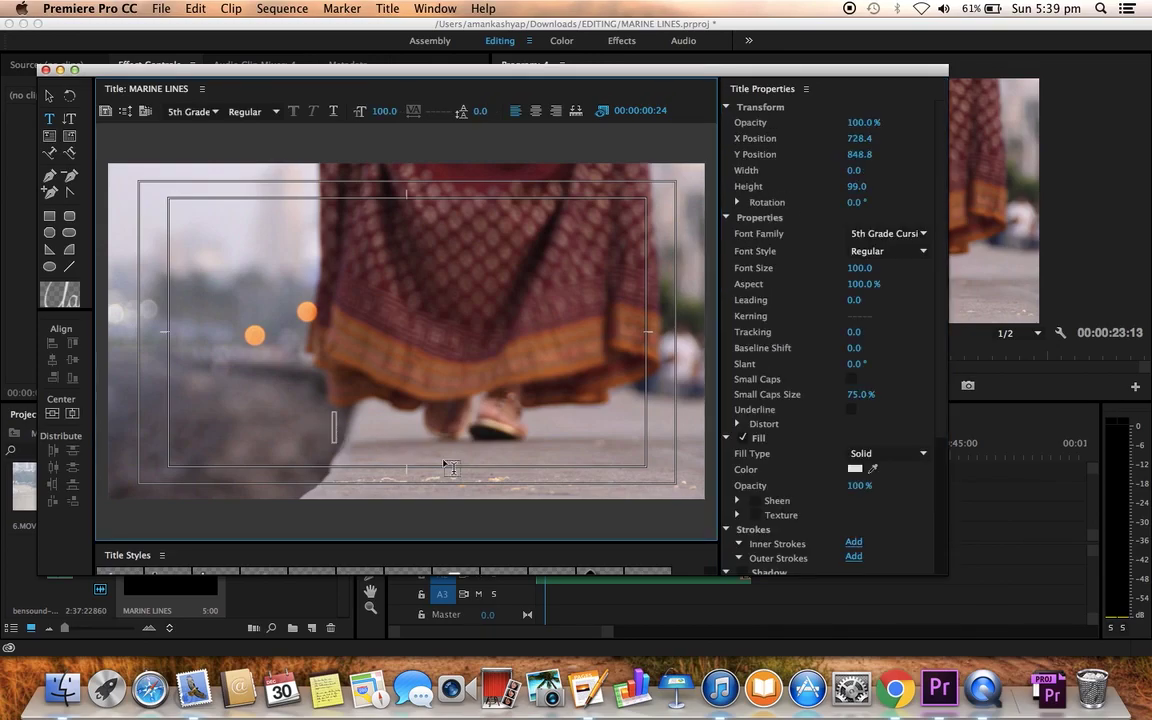
{"action": "type", "text": "a w"}
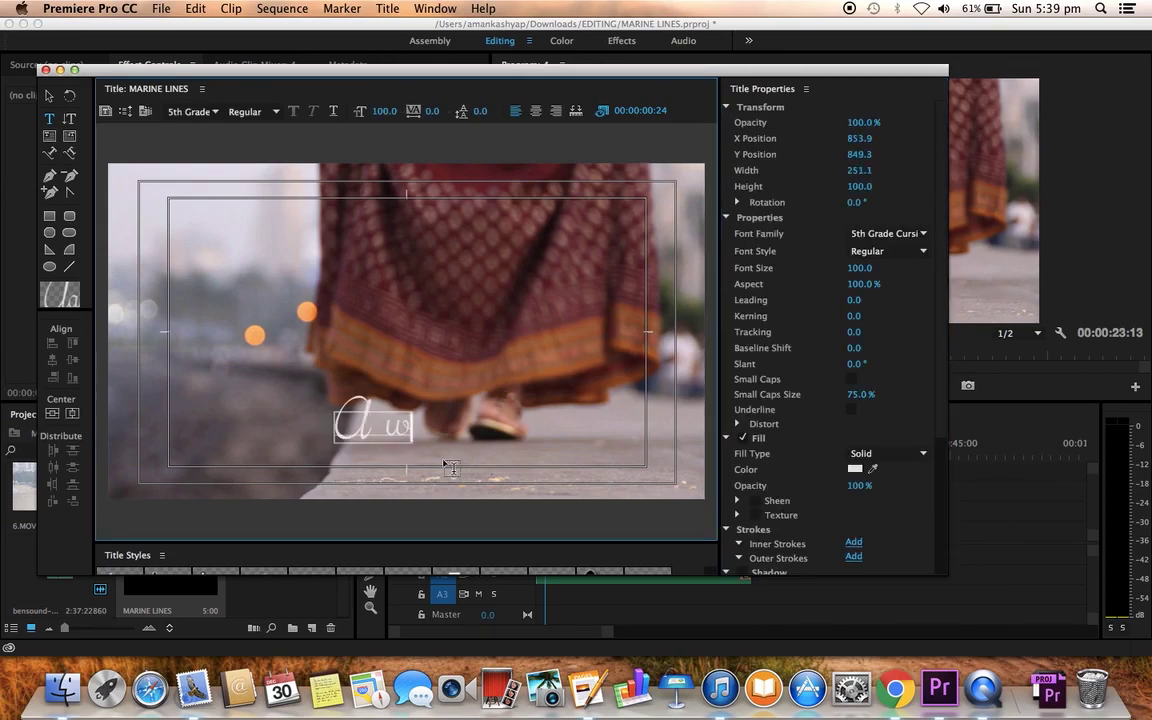
{"action": "type", "text": "alk at Marin"}
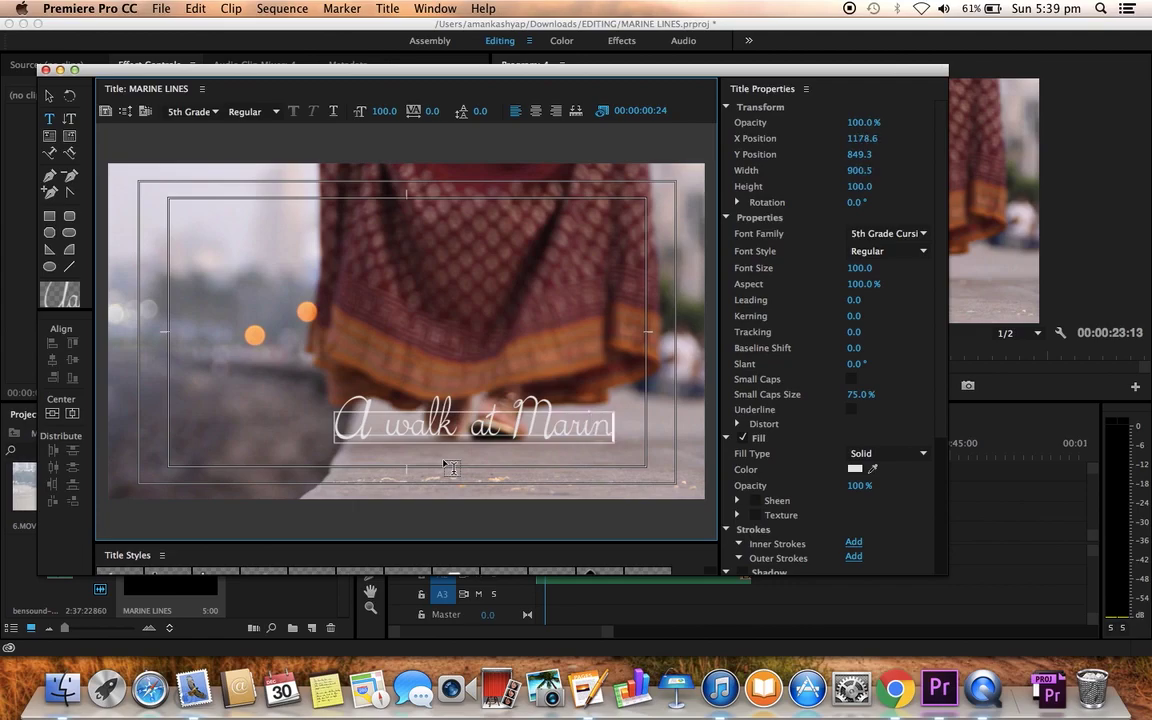
{"action": "type", "text": "e Line"}
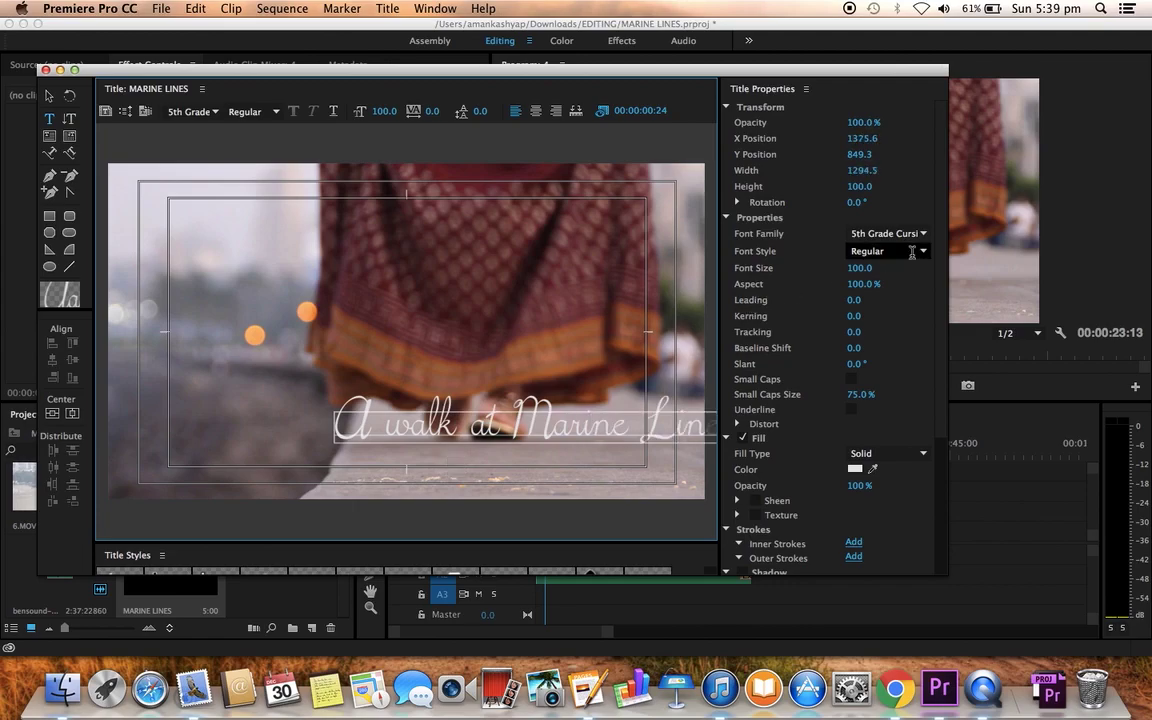
- Set the title text to the Mochary script font at size 217
{"action": "left_click", "coordinate": [926, 234]}
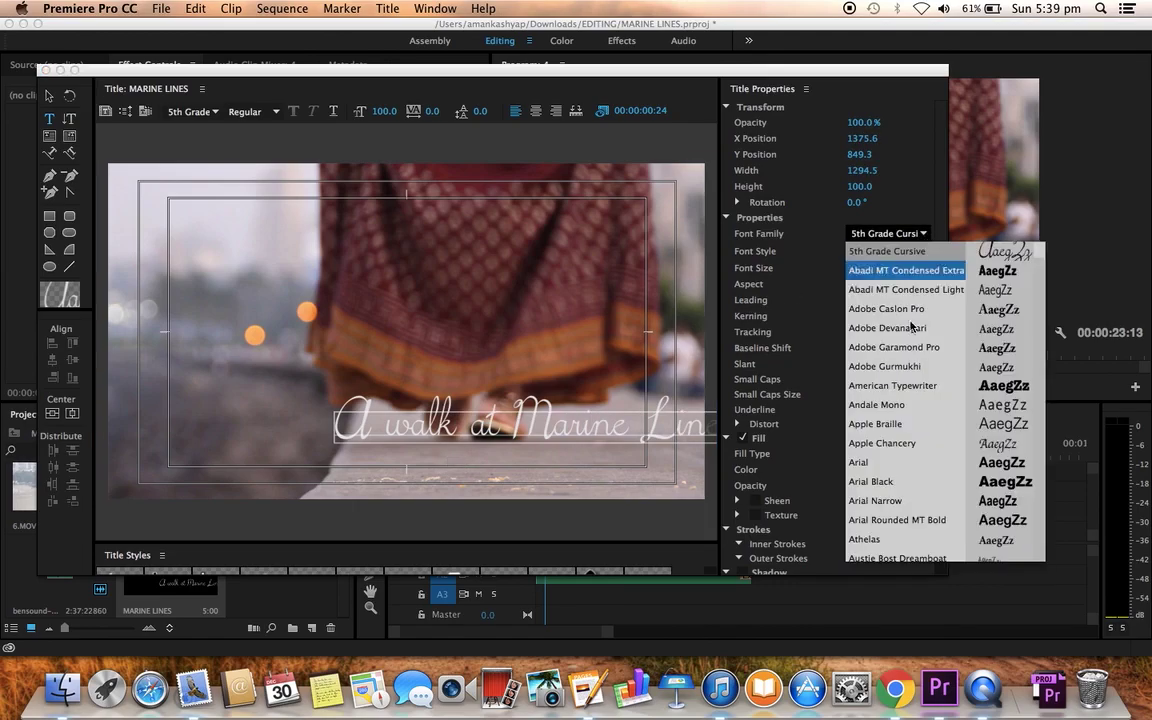
{"action": "scroll", "coordinate": [900, 460], "scroll_direction": "down", "scroll_amount": 2}
{"action": "scroll", "coordinate": [904, 480], "scroll_direction": "down", "scroll_amount": 5}
{"action": "scroll", "coordinate": [904, 497], "scroll_direction": "down", "scroll_amount": 1}
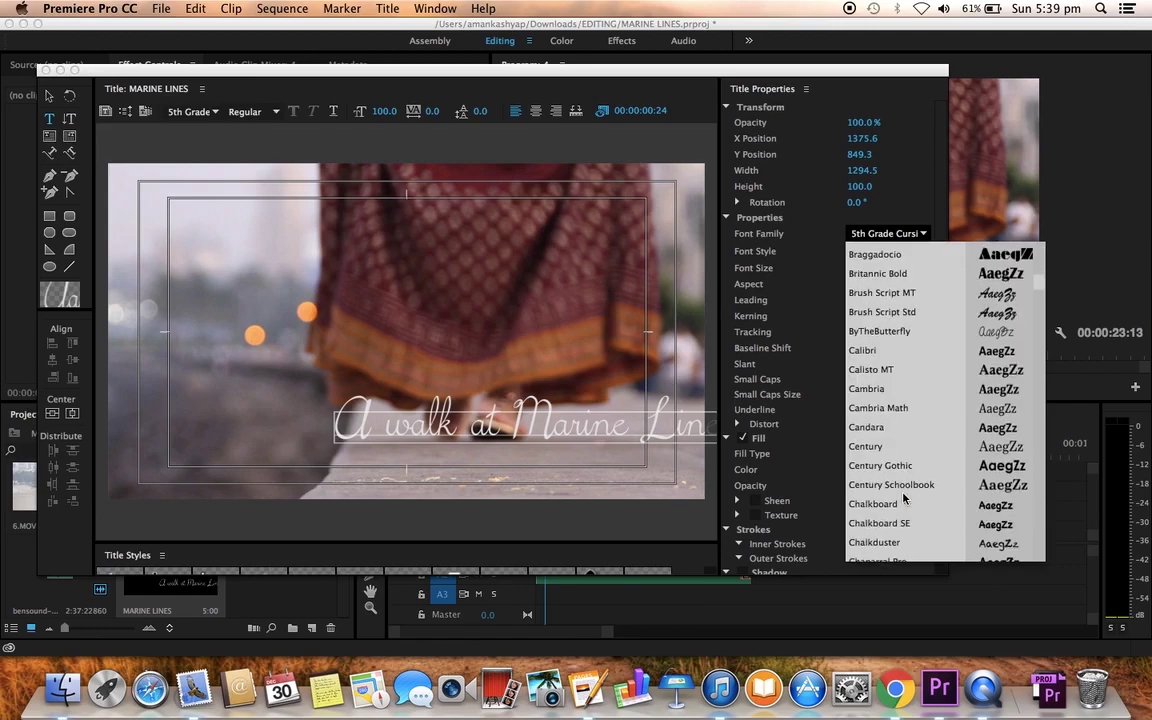
{"action": "scroll", "coordinate": [906, 500], "scroll_direction": "down", "scroll_amount": 3}
{"action": "scroll", "coordinate": [910, 505], "scroll_direction": "down", "scroll_amount": 2}
{"action": "scroll", "coordinate": [915, 512], "scroll_direction": "down", "scroll_amount": 5}
{"action": "scroll", "coordinate": [919, 515], "scroll_direction": "down", "scroll_amount": 5}
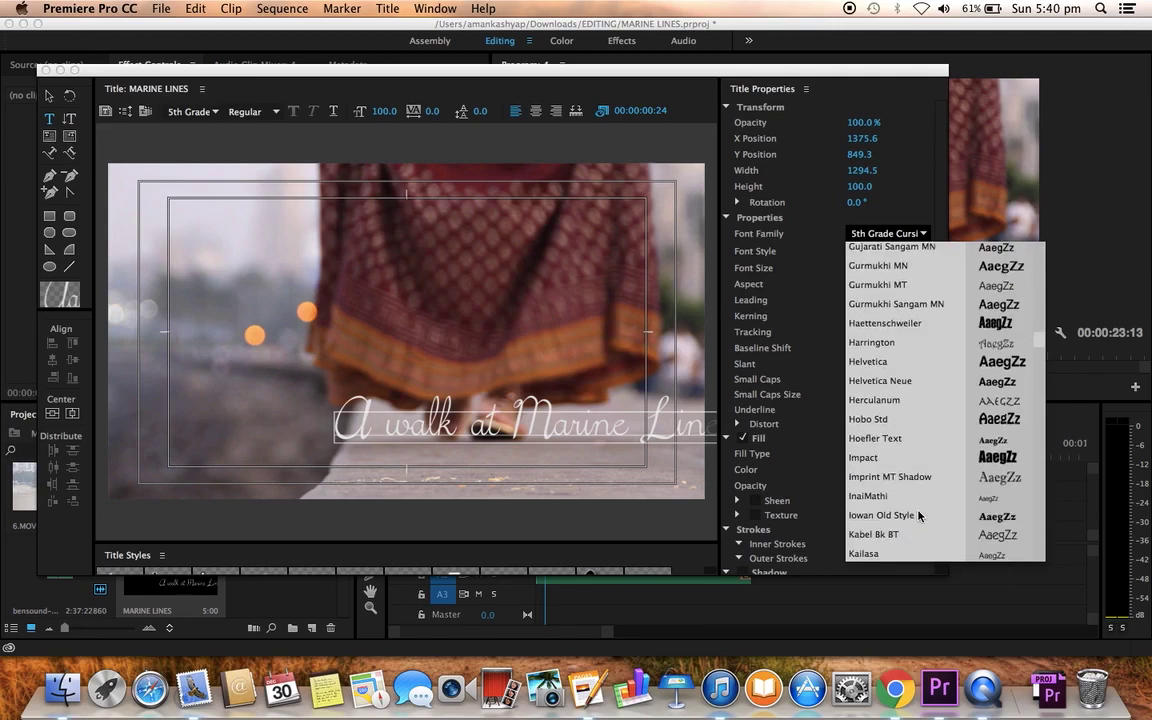
{"action": "scroll", "coordinate": [919, 515], "scroll_direction": "down", "scroll_amount": 5}
{"action": "scroll", "coordinate": [919, 515], "scroll_direction": "down", "scroll_amount": 5}
{"action": "scroll", "coordinate": [919, 515], "scroll_direction": "down", "scroll_amount": 4}
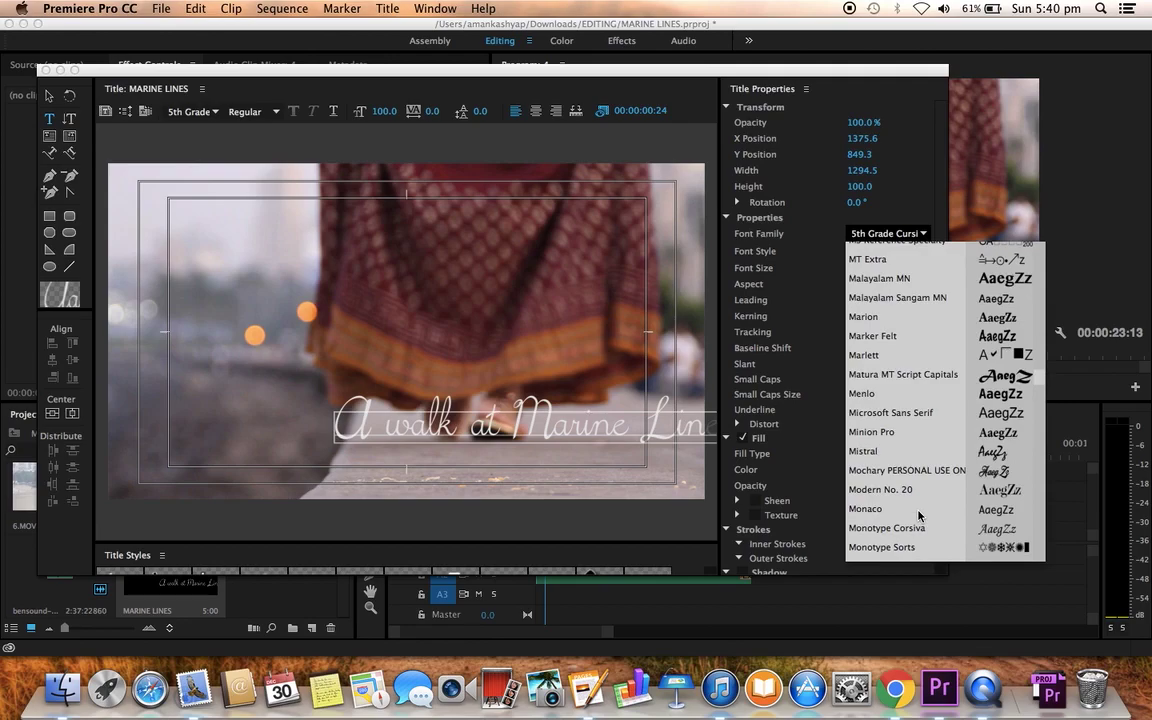
{"action": "left_click", "coordinate": [906, 470]}
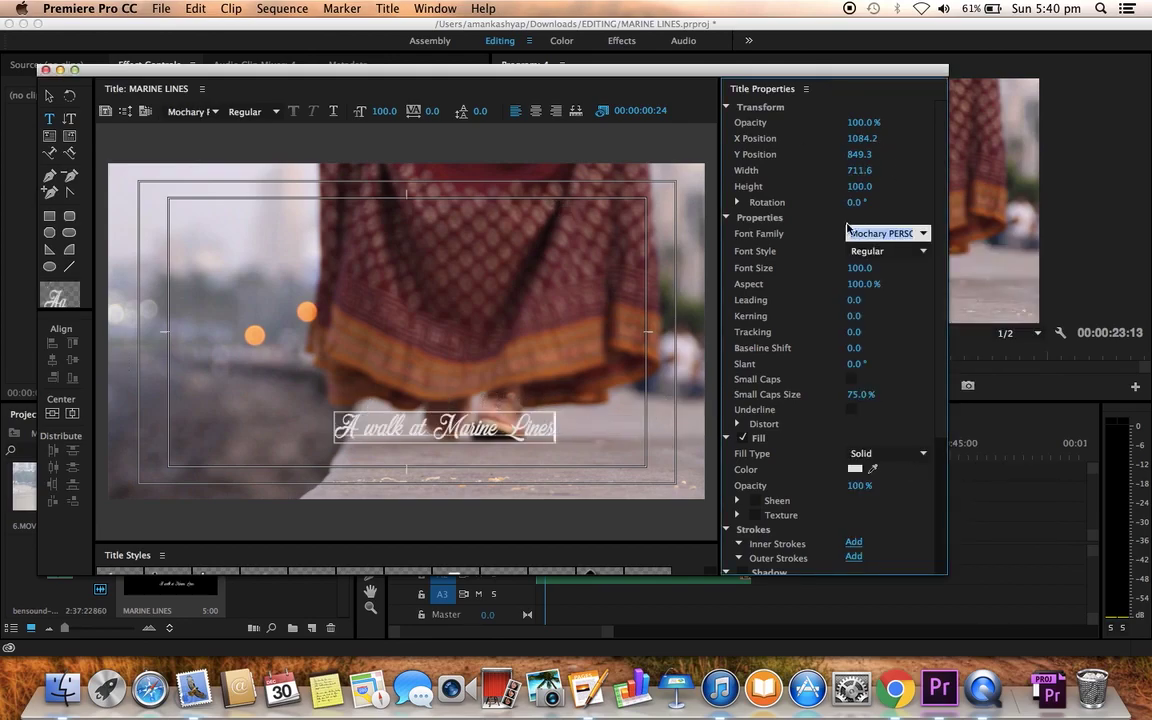
{"action": "left_click_drag", "start_coordinate": [858, 268], "coordinate": [968, 268]}
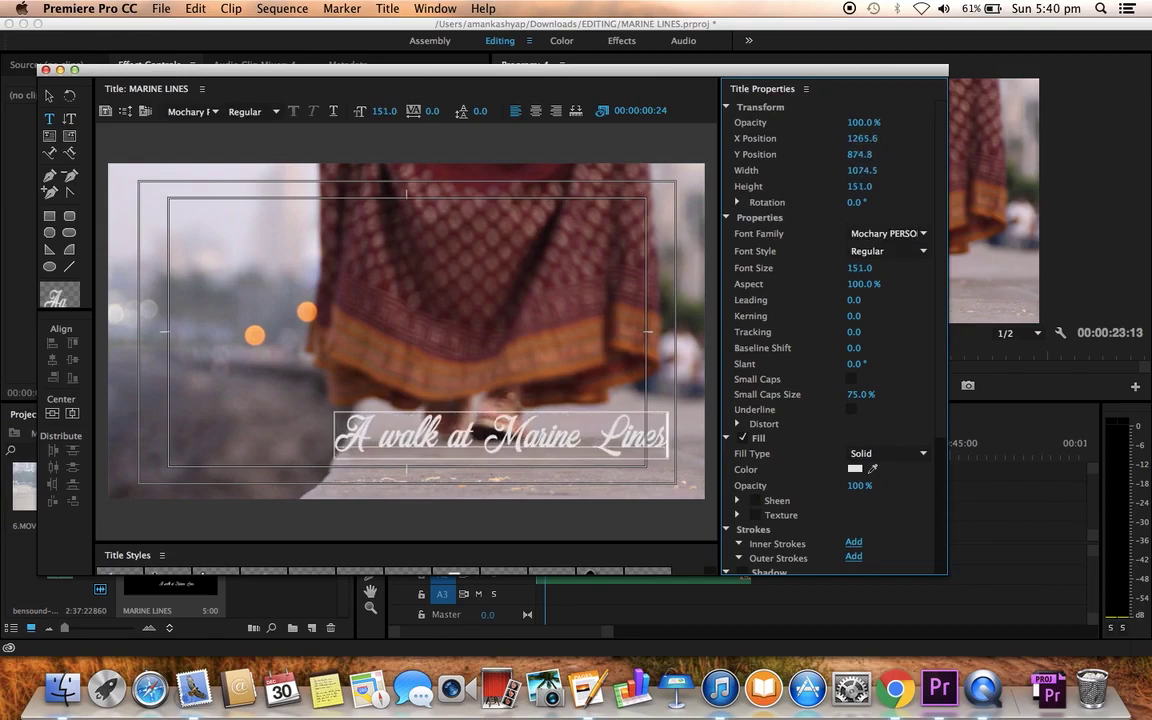
{"action": "left_click_drag", "start_coordinate": [858, 268], "coordinate": [865, 268]}
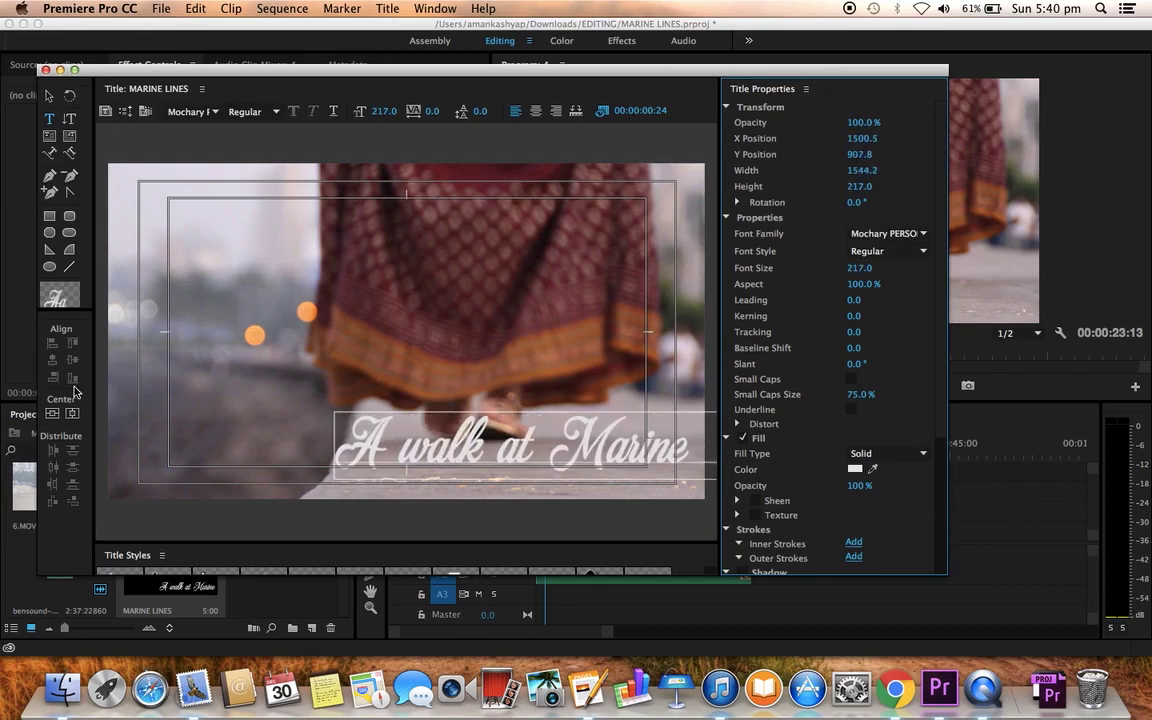
- Reduce the title to size 204 and centre it horizontally in the frame
{"action": "left_click", "coordinate": [73, 416]}
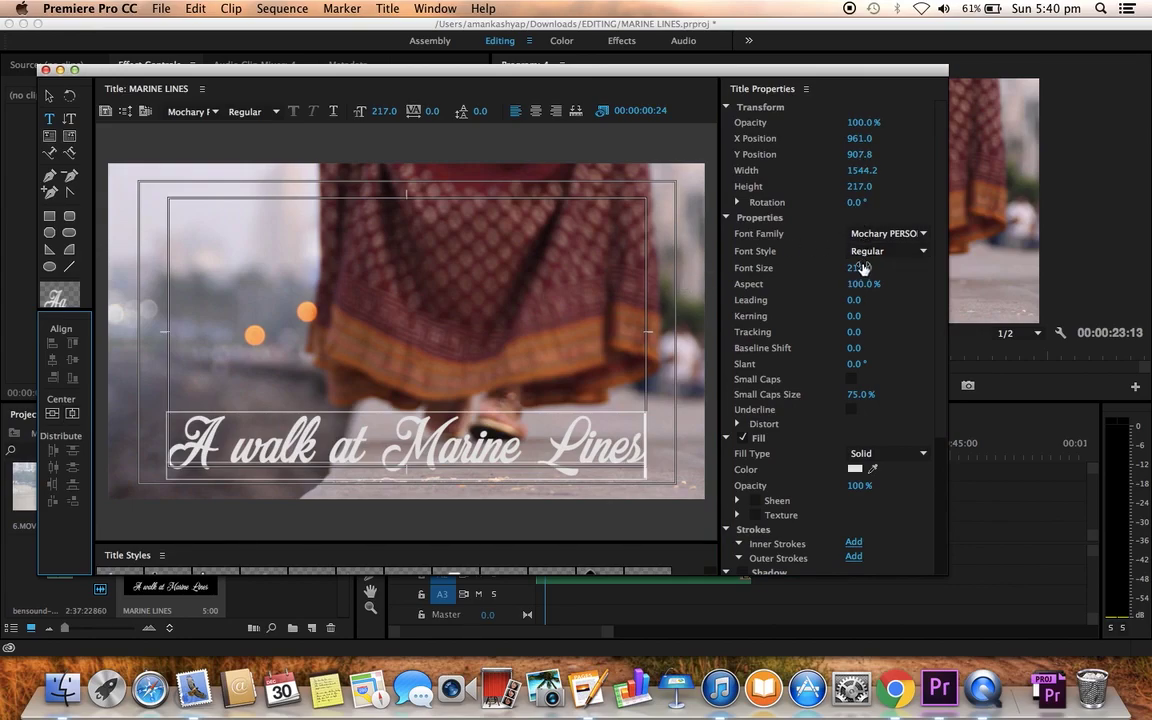
{"action": "left_click_drag", "start_coordinate": [860, 268], "coordinate": [846, 268]}
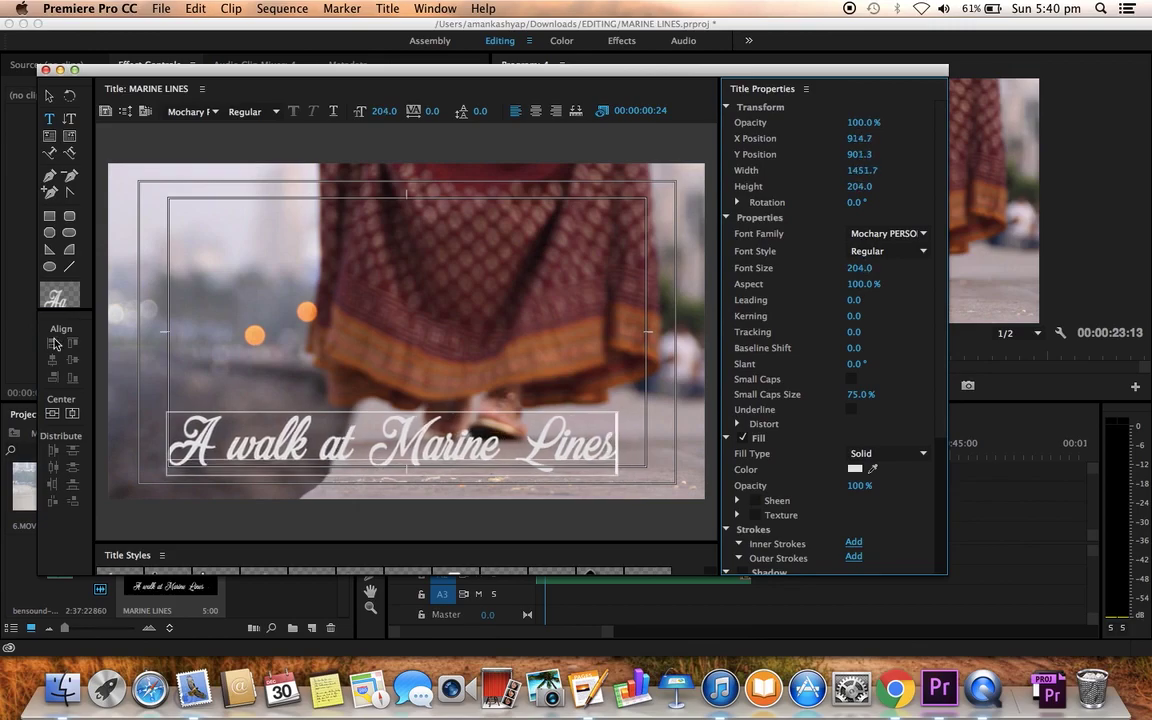
{"action": "left_click", "coordinate": [71, 415]}
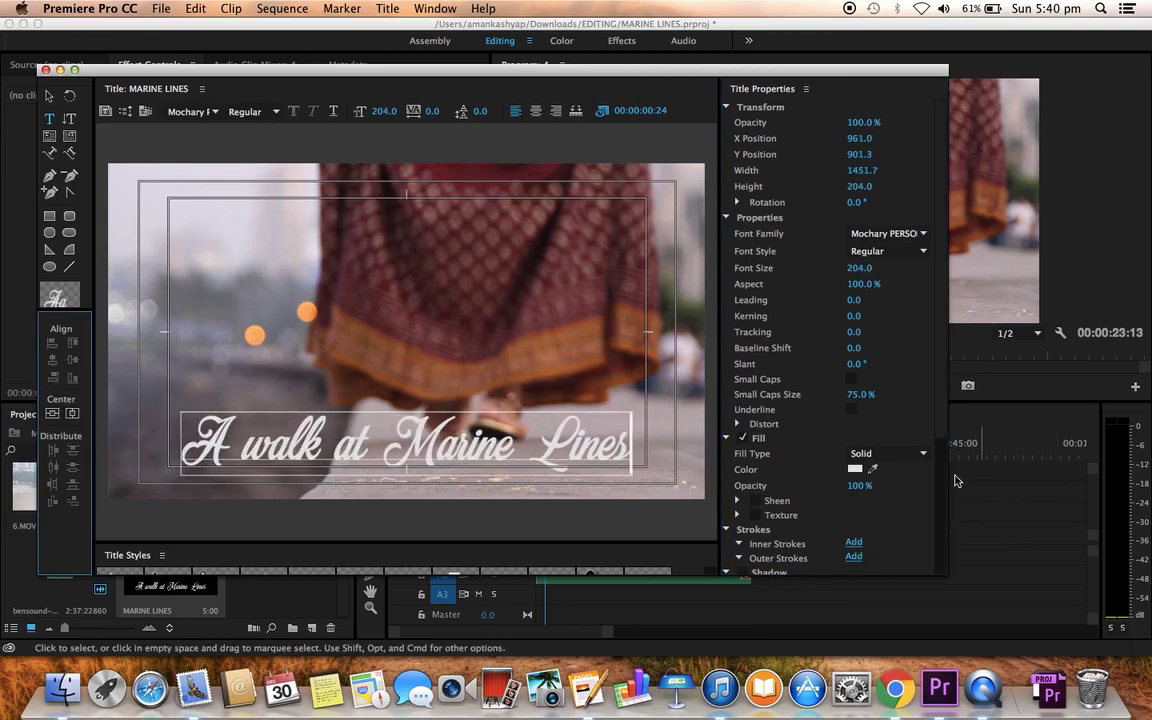
{"action": "scroll", "coordinate": [798, 465], "scroll_direction": "down", "scroll_amount": 5}
{"action": "scroll", "coordinate": [796, 420], "scroll_direction": "down", "scroll_amount": 2}
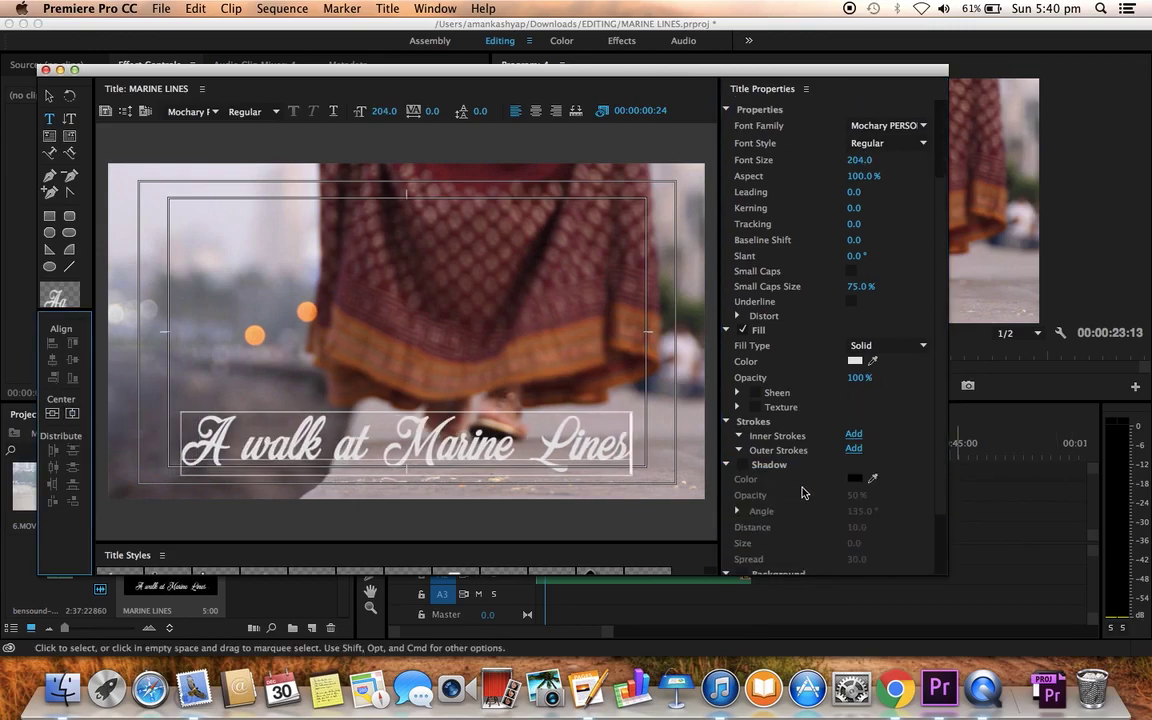
{"action": "scroll", "coordinate": [794, 370], "scroll_direction": "down", "scroll_amount": 3}
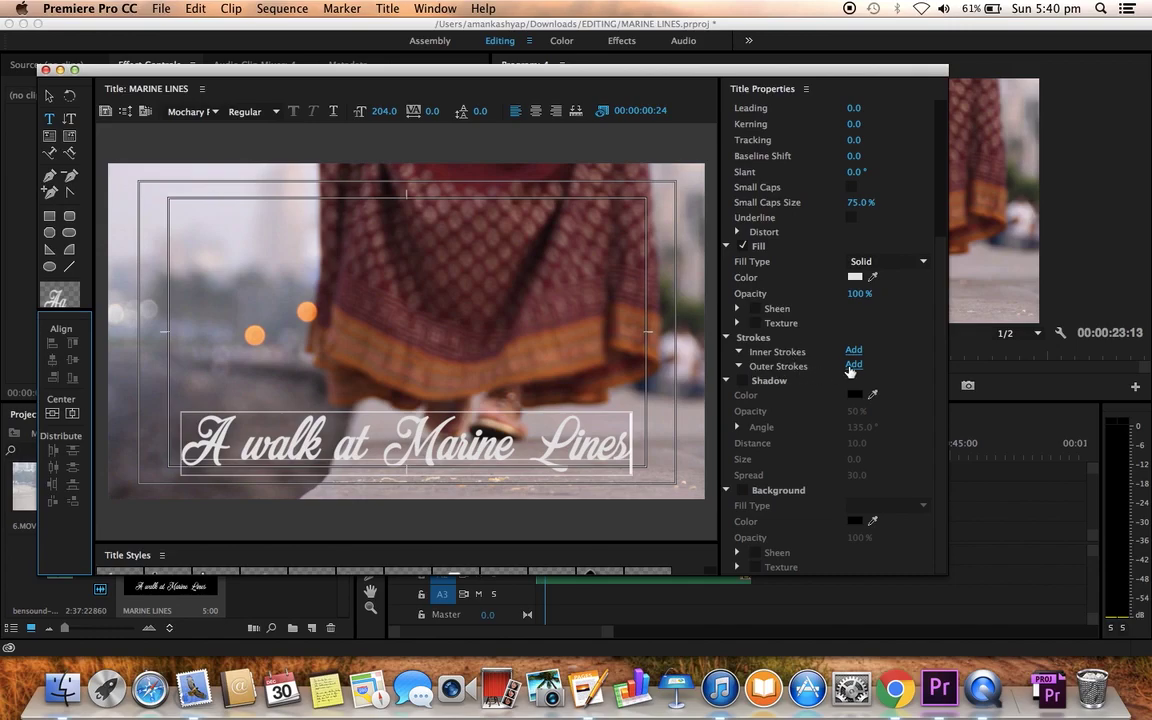
- Add an outer stroke outline to the title text and centre it horizontally
{"action": "left_click", "coordinate": [852, 366]}
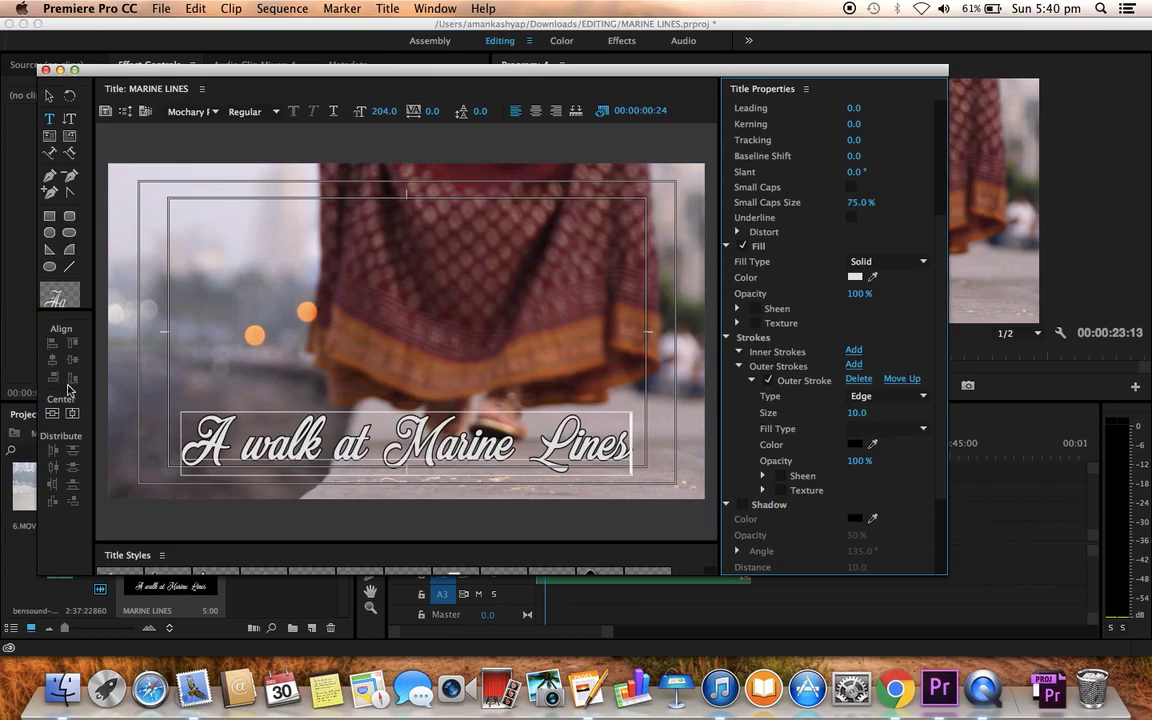
{"action": "left_click", "coordinate": [72, 413]}
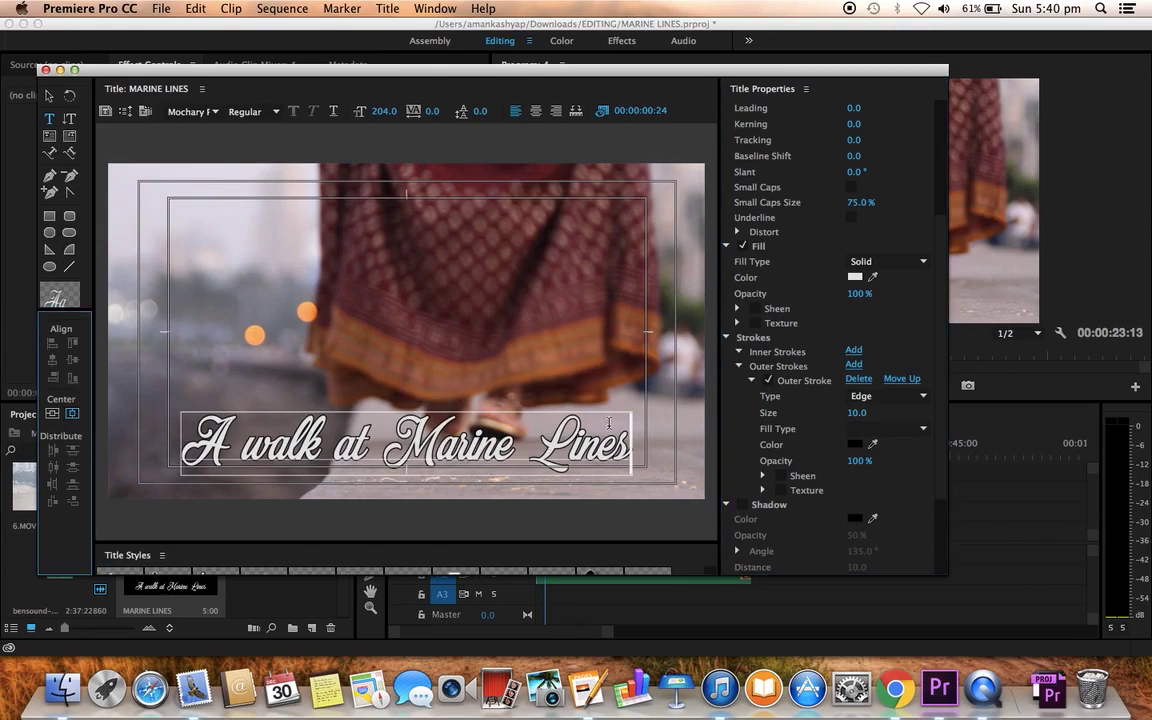
{"action": "scroll", "coordinate": [812, 508], "scroll_direction": "down", "scroll_amount": 2}
- Turn on a drop shadow at about 53% opacity, re-centre the title, and close the titler
{"action": "left_click", "coordinate": [742, 468]}
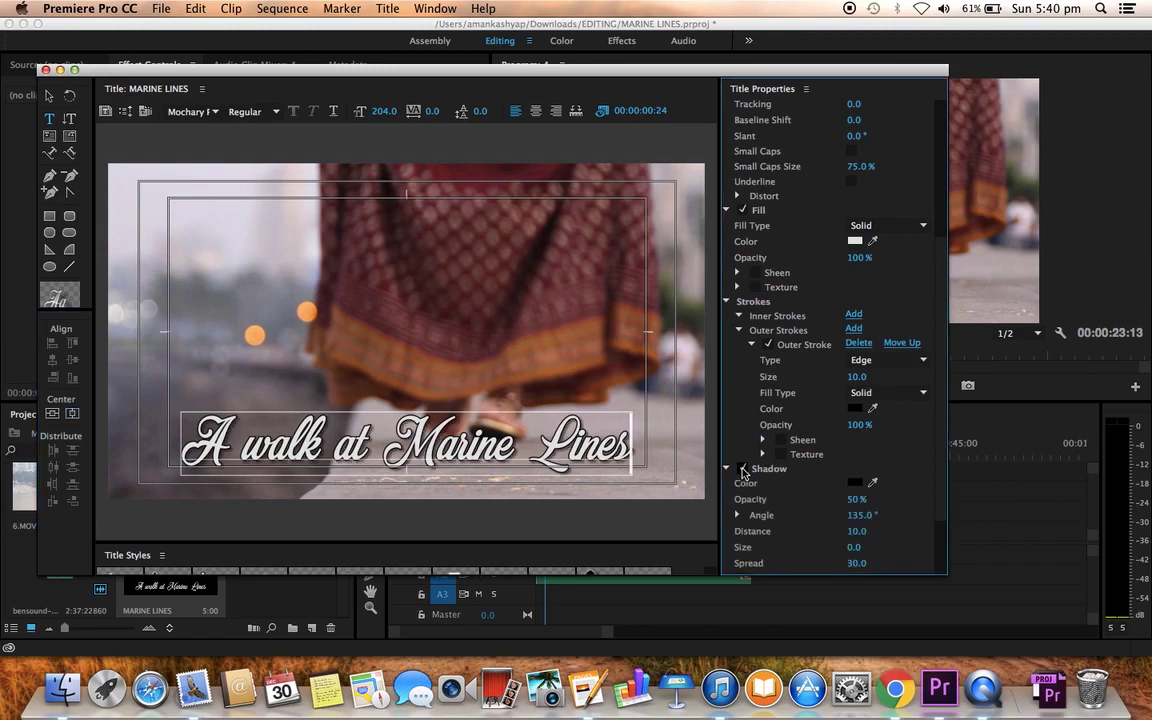
{"action": "scroll", "coordinate": [790, 495], "scroll_direction": "down", "scroll_amount": 2}
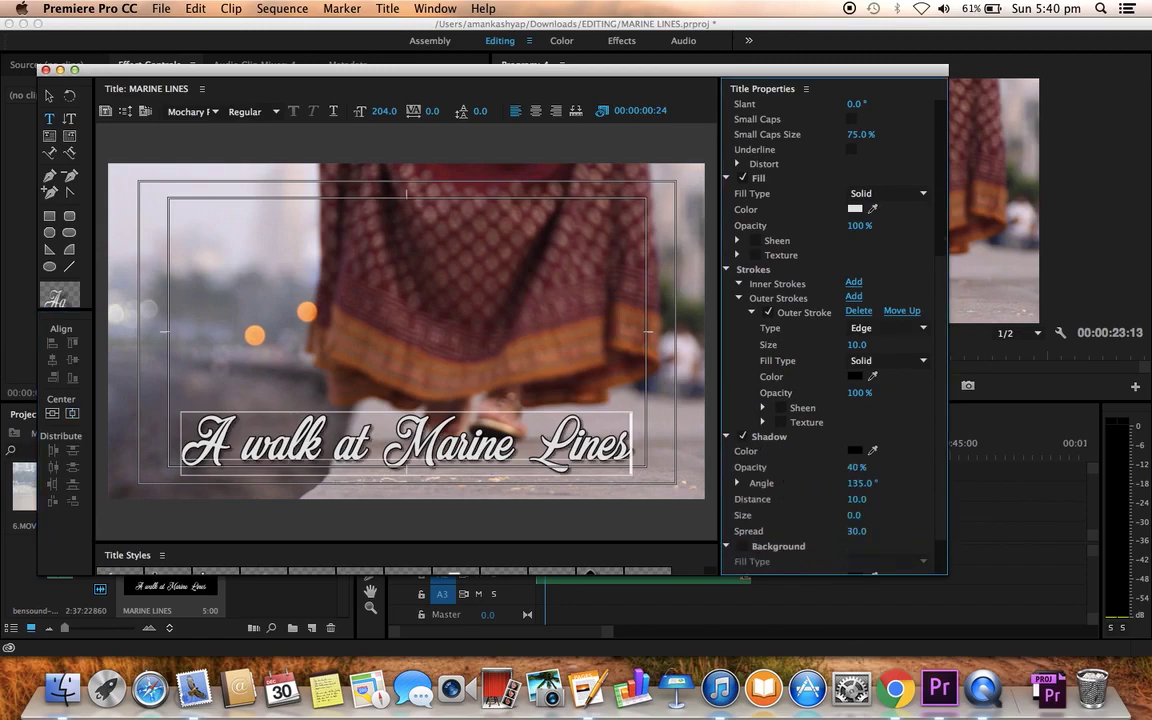
{"action": "mouse_move", "coordinate": [857, 467]}
{"action": "left_mouse_down"}
{"action": "mouse_move", "coordinate": [872, 467]}
{"action": "mouse_move", "coordinate": [865, 499]}
{"action": "mouse_move", "coordinate": [849, 499]}
{"action": "left_mouse_up"}
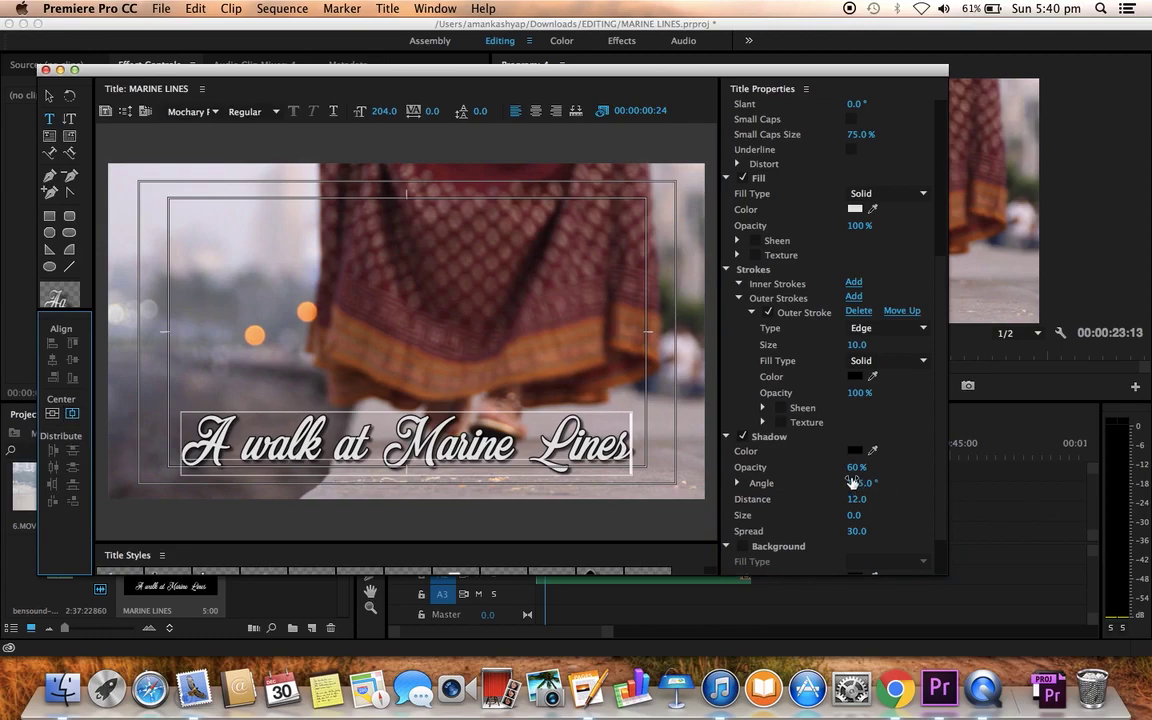
{"action": "left_click", "coordinate": [72, 413]}
{"action": "left_click", "coordinate": [855, 467]}
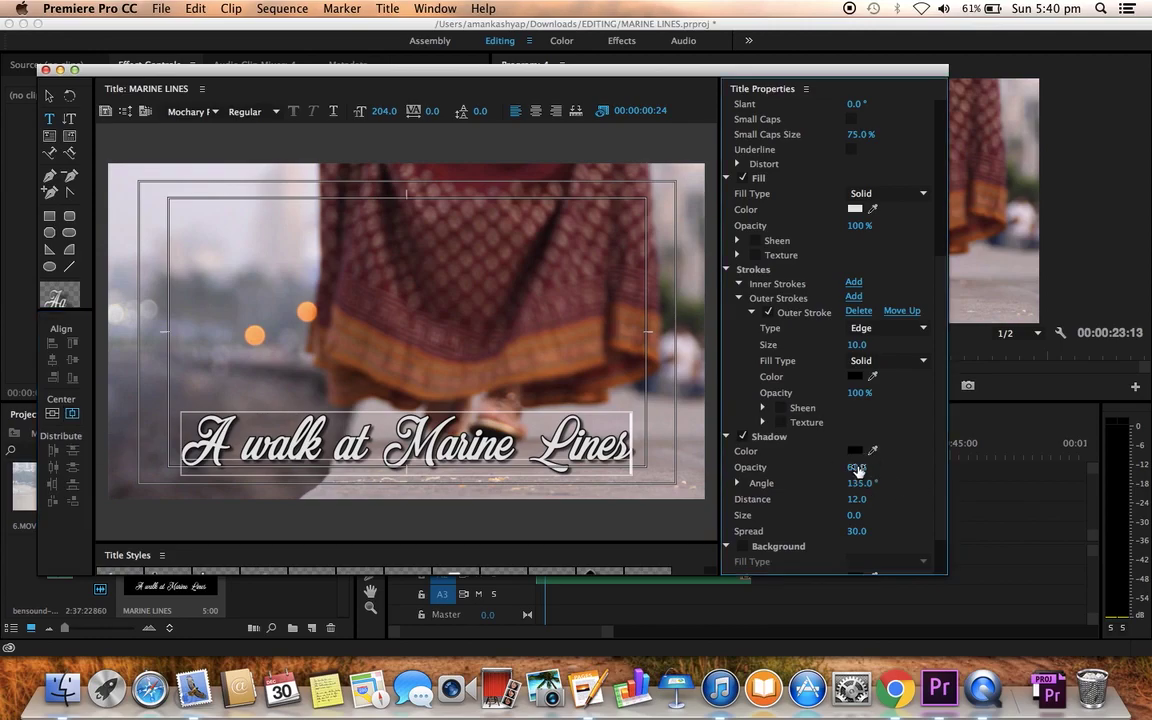
{"action": "type", "text": "32"}
{"action": "key", "text": "Return"}
{"action": "left_click_drag", "start_coordinate": [851, 467], "coordinate": [863, 467]}
{"action": "left_click", "coordinate": [71, 419]}
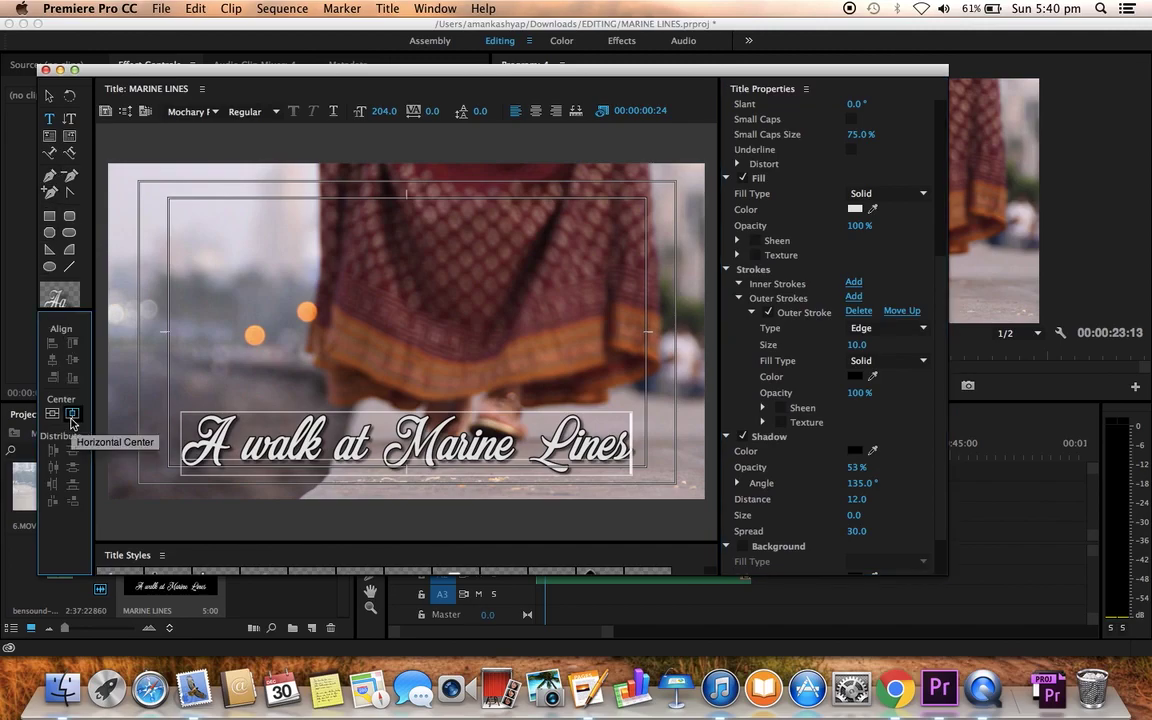
{"action": "left_click", "coordinate": [45, 69]}
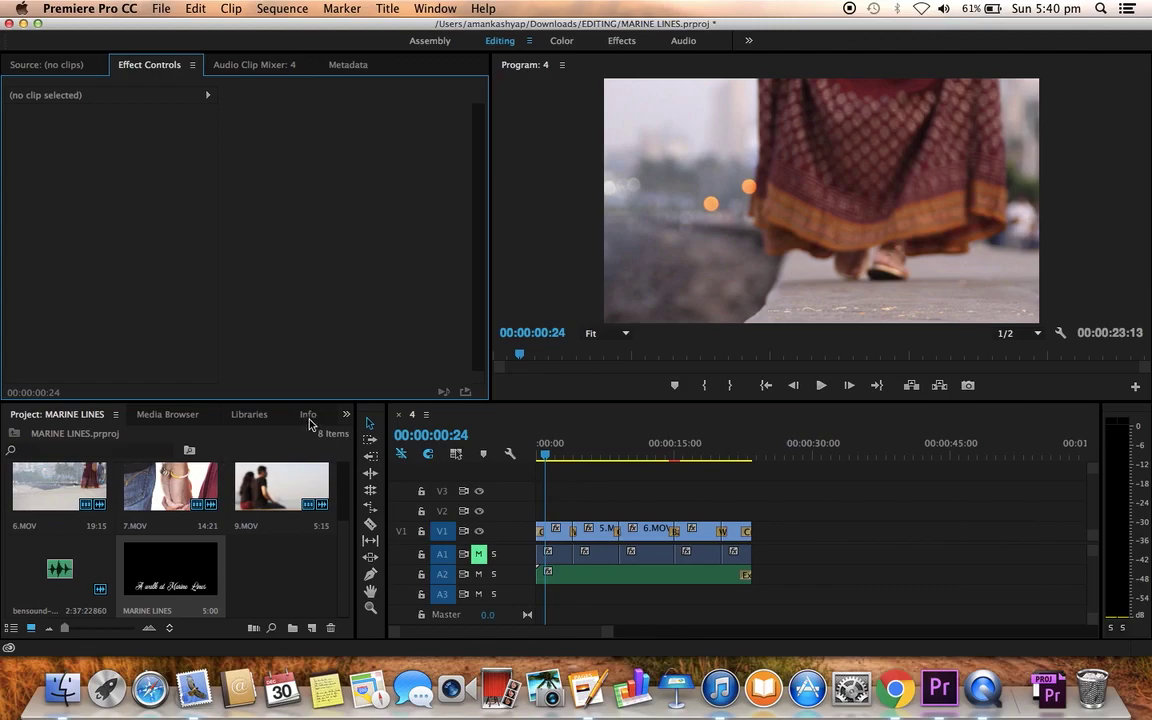
- Place the MARINE LINES title on V2 at the start of the sequence
{"action": "left_click", "coordinate": [347, 418]}
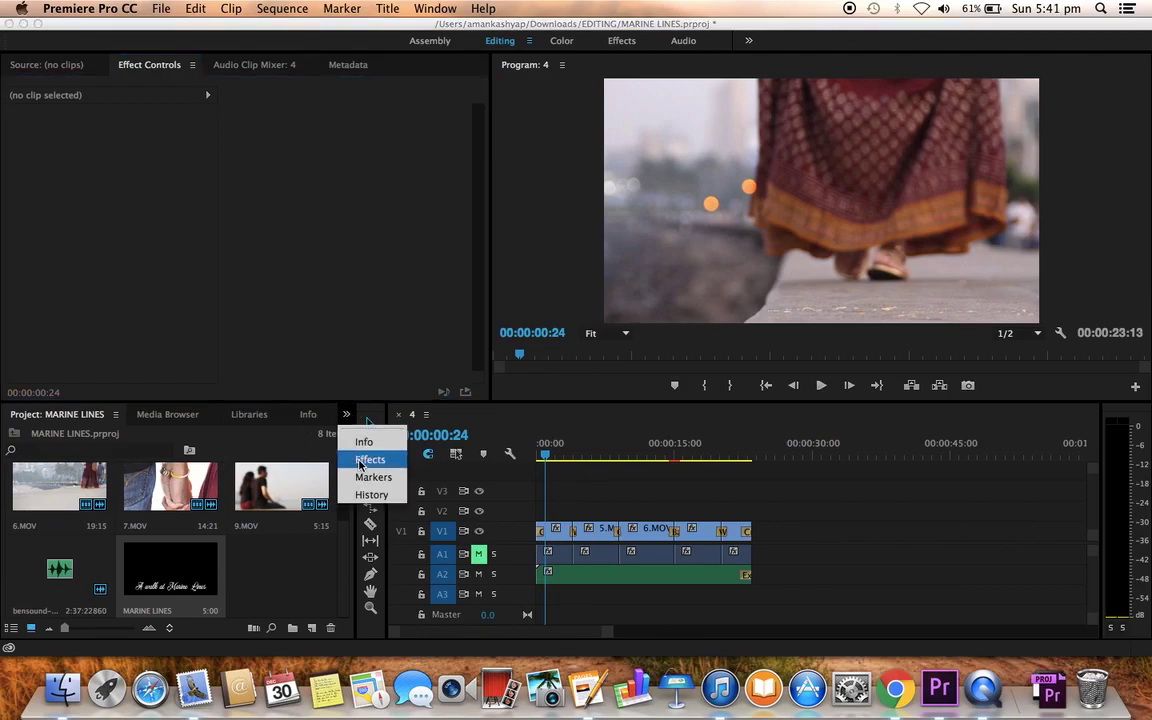
{"action": "left_click", "coordinate": [365, 462]}
{"action": "left_click", "coordinate": [347, 418]}
{"action": "left_click", "coordinate": [395, 432]}
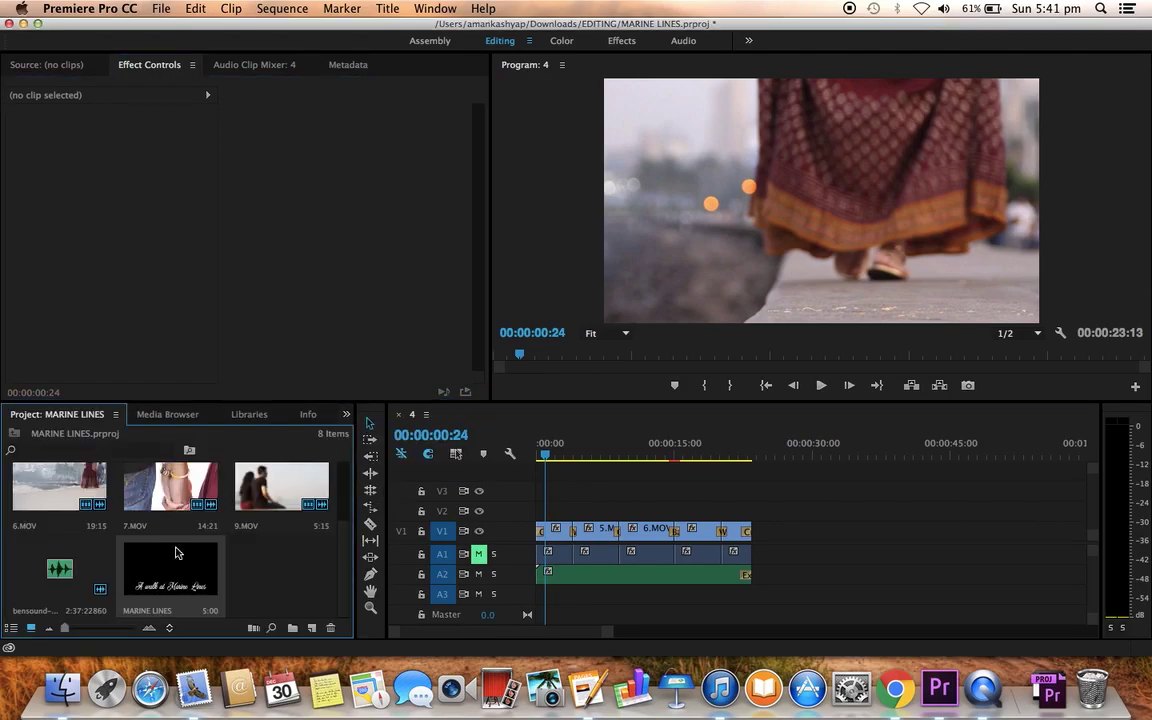
{"action": "left_click_drag", "start_coordinate": [146, 567], "coordinate": [571, 509]}
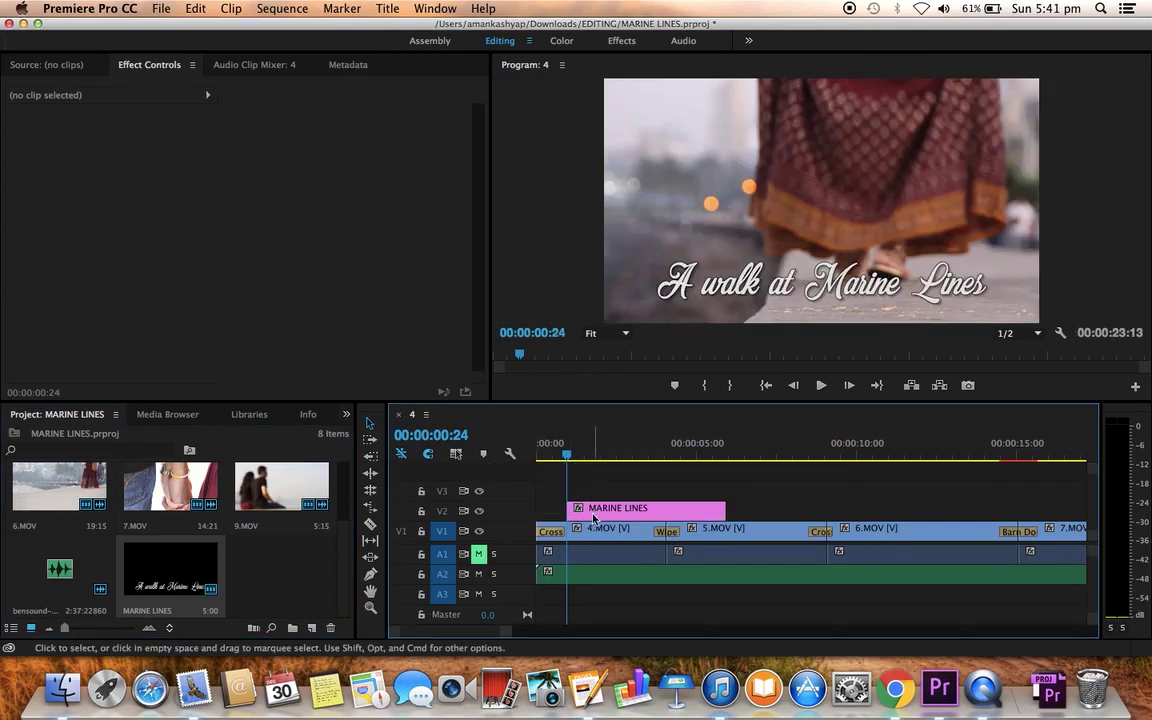
{"action": "mouse_move", "coordinate": [580, 508]}
{"action": "left_mouse_down"}
{"action": "mouse_move", "coordinate": [605, 518]}
{"action": "mouse_move", "coordinate": [590, 518]}
{"action": "left_mouse_up"}
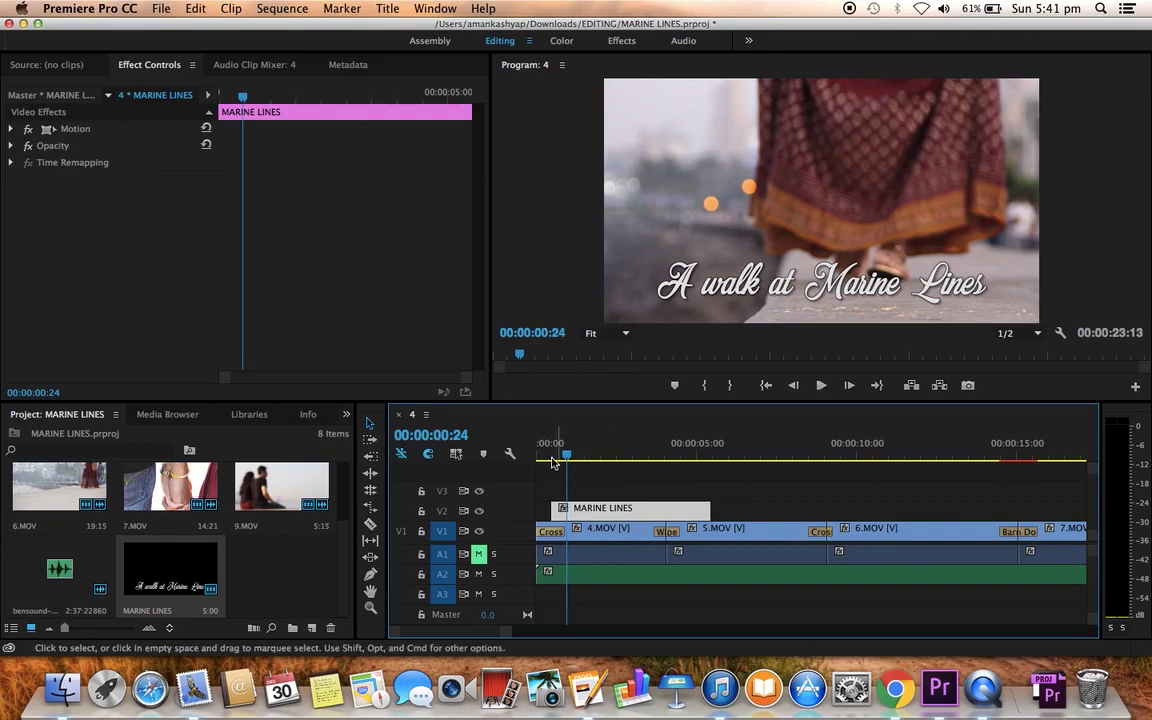
- Preview the title, trim its end to about four seconds, and replay from the start
{"action": "left_click", "coordinate": [548, 455]}
{"action": "key", "text": "space"}
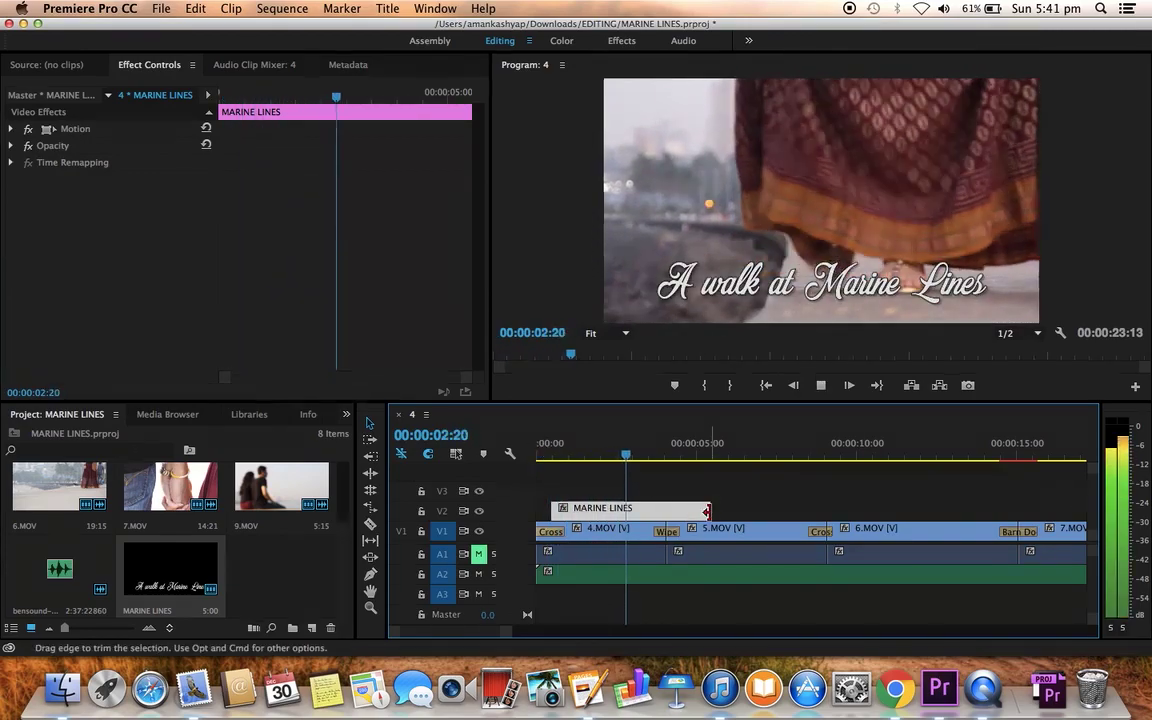
{"action": "key", "text": "space"}
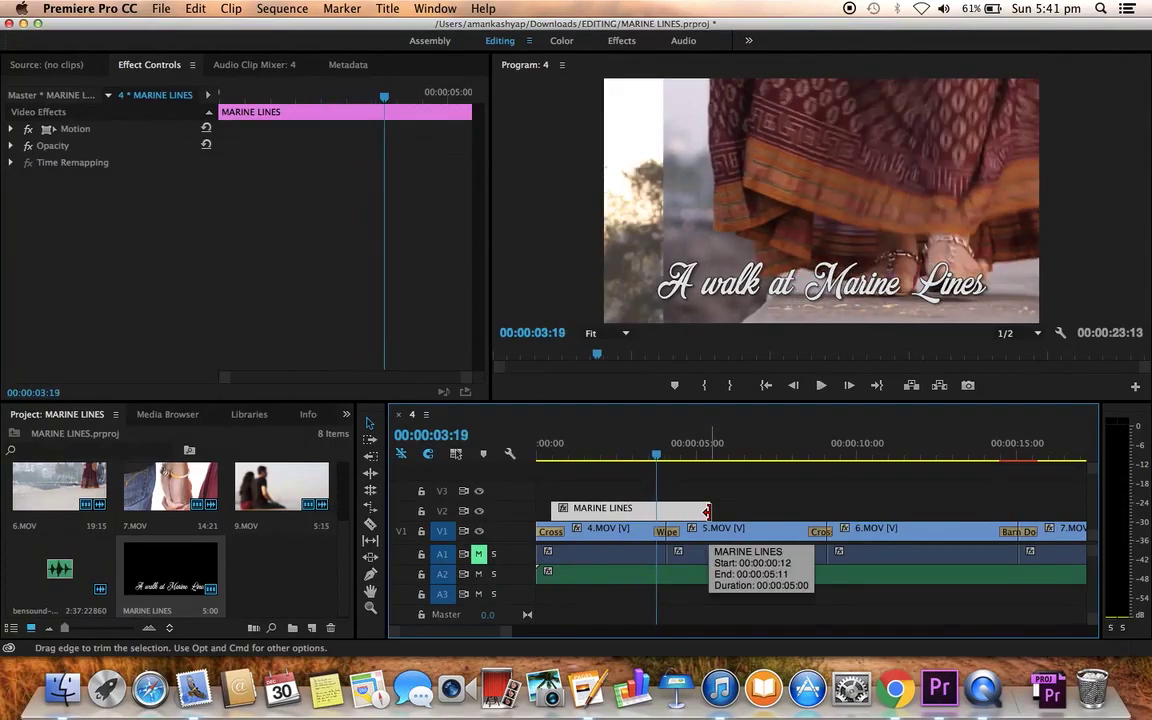
{"action": "left_click_drag", "start_coordinate": [706, 511], "coordinate": [655, 513]}
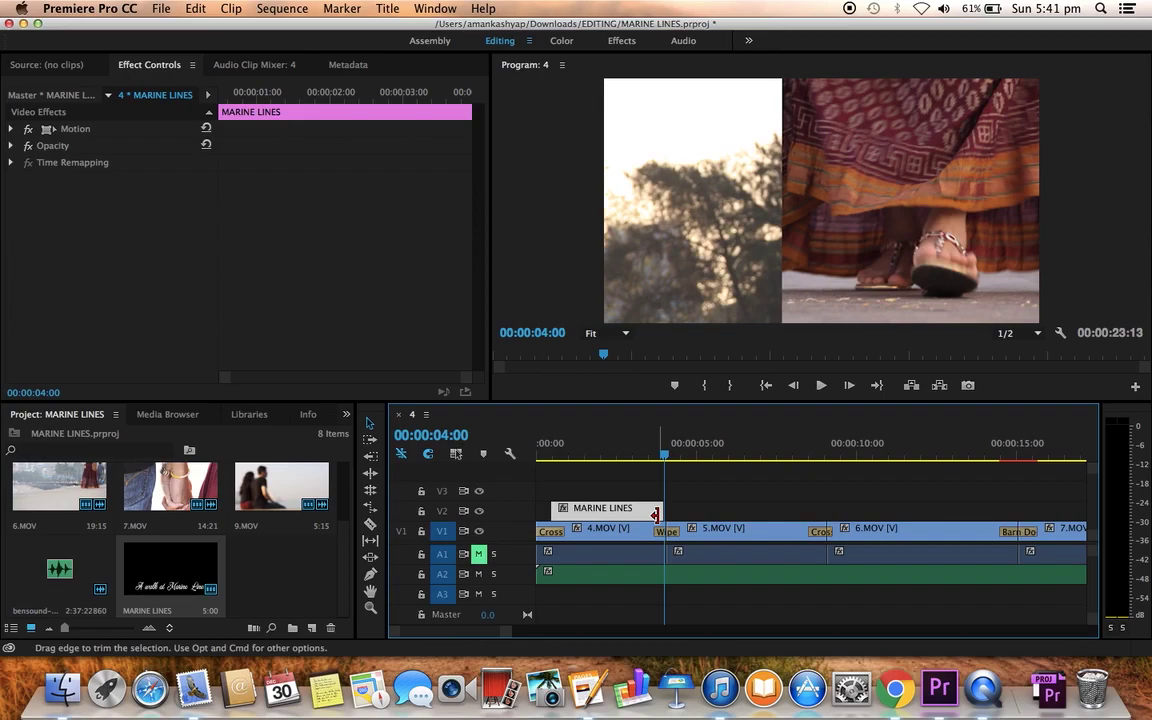
{"action": "left_click_drag", "start_coordinate": [633, 457], "coordinate": [549, 459]}
{"action": "key", "text": "space"}
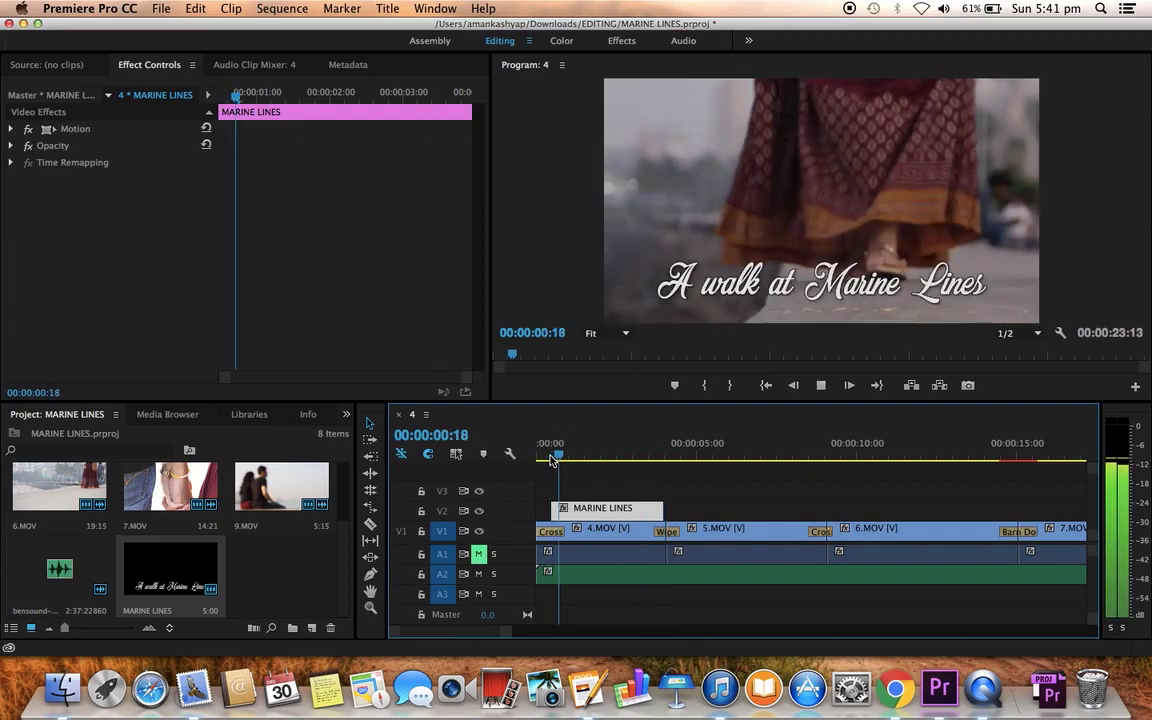
{"action": "key", "text": "space"}
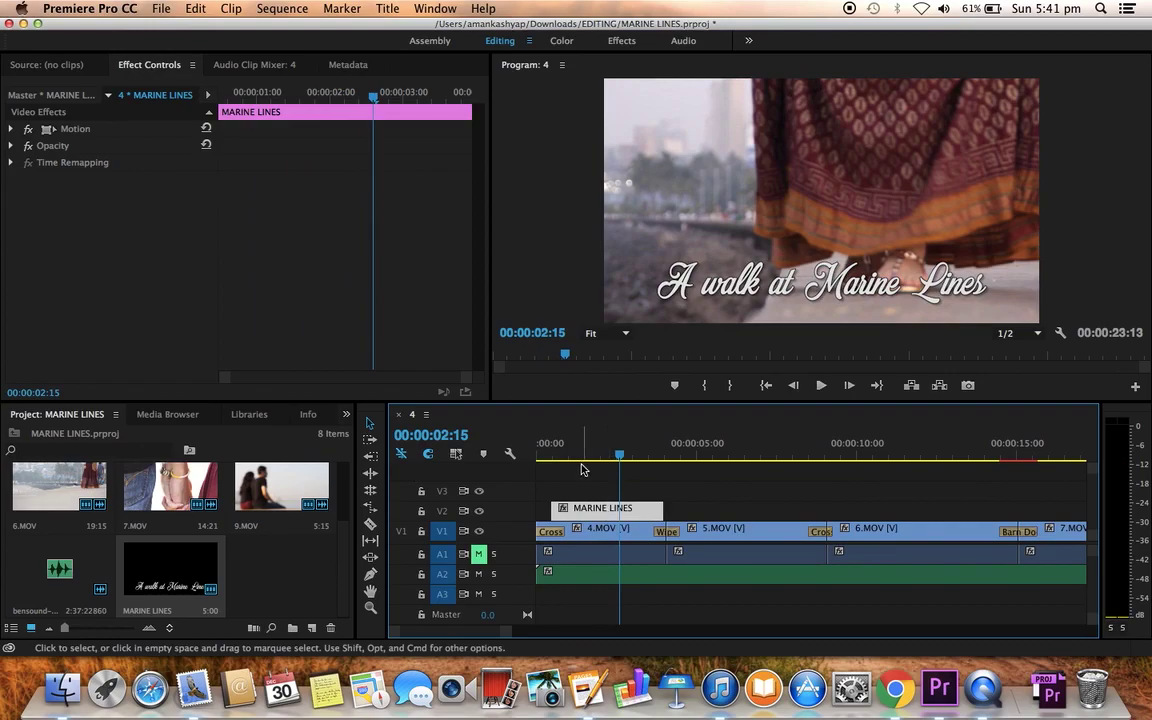
{"action": "left_click_drag", "start_coordinate": [575, 455], "coordinate": [556, 455]}
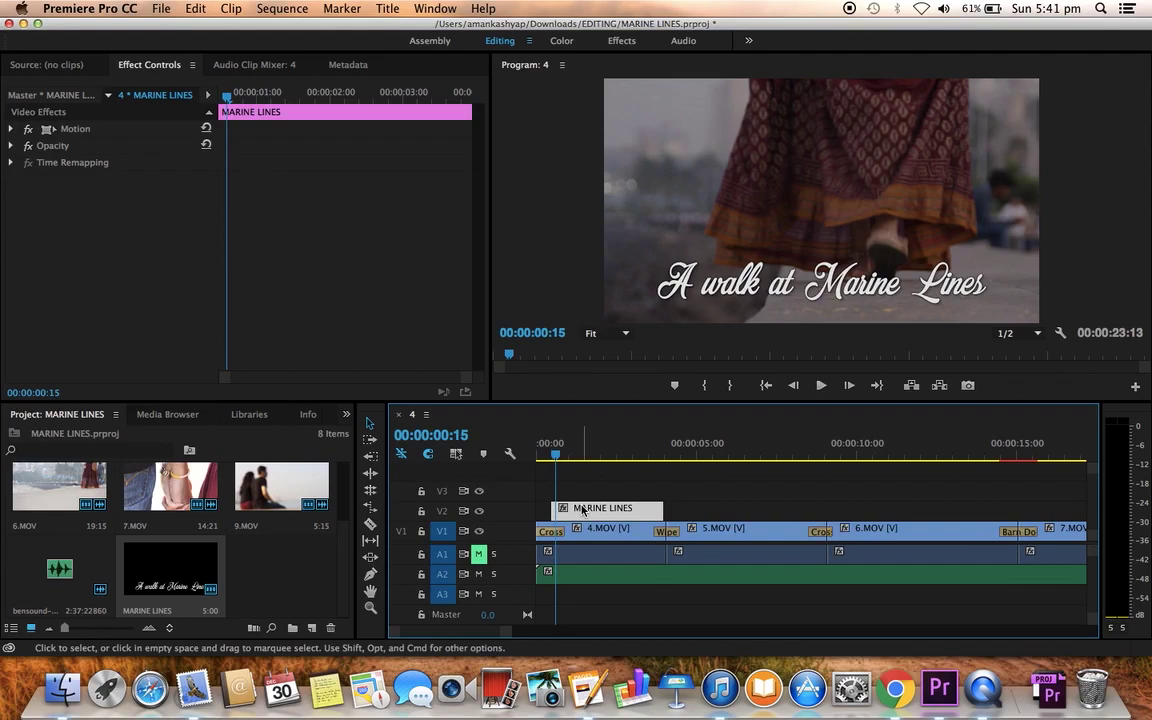
- Expand Motion and add starting Scale and Rotation keyframes to the title
{"action": "left_click", "coordinate": [12, 130]}
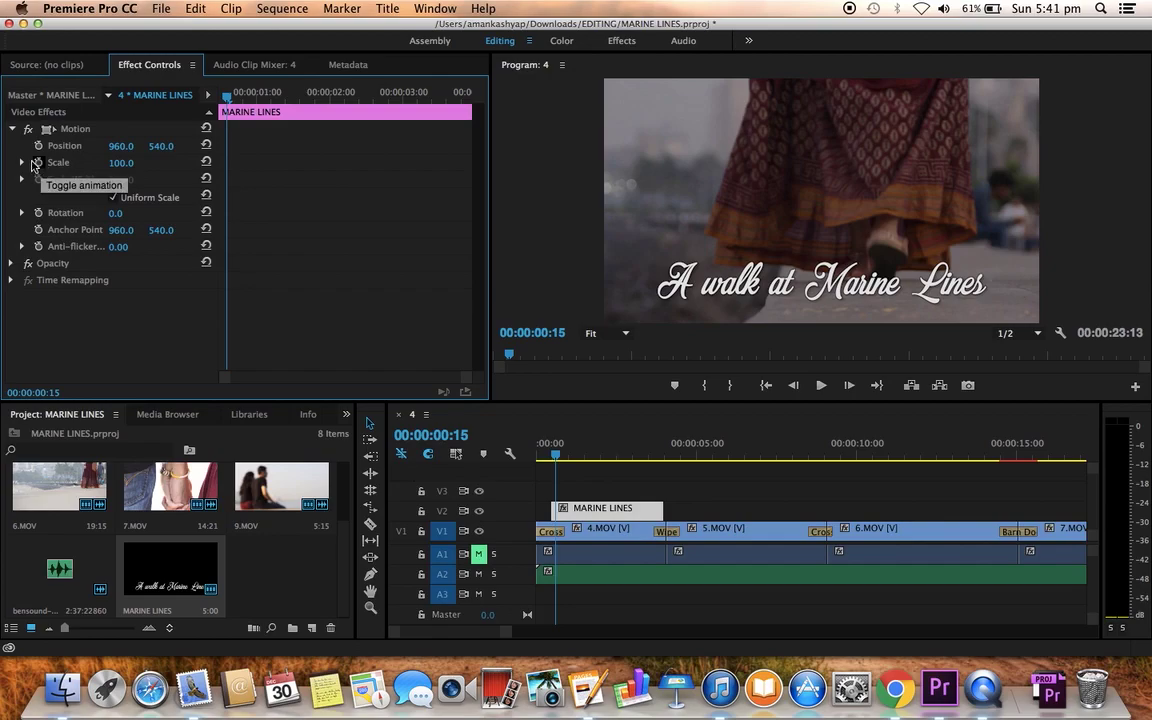
{"action": "left_click", "coordinate": [38, 163]}
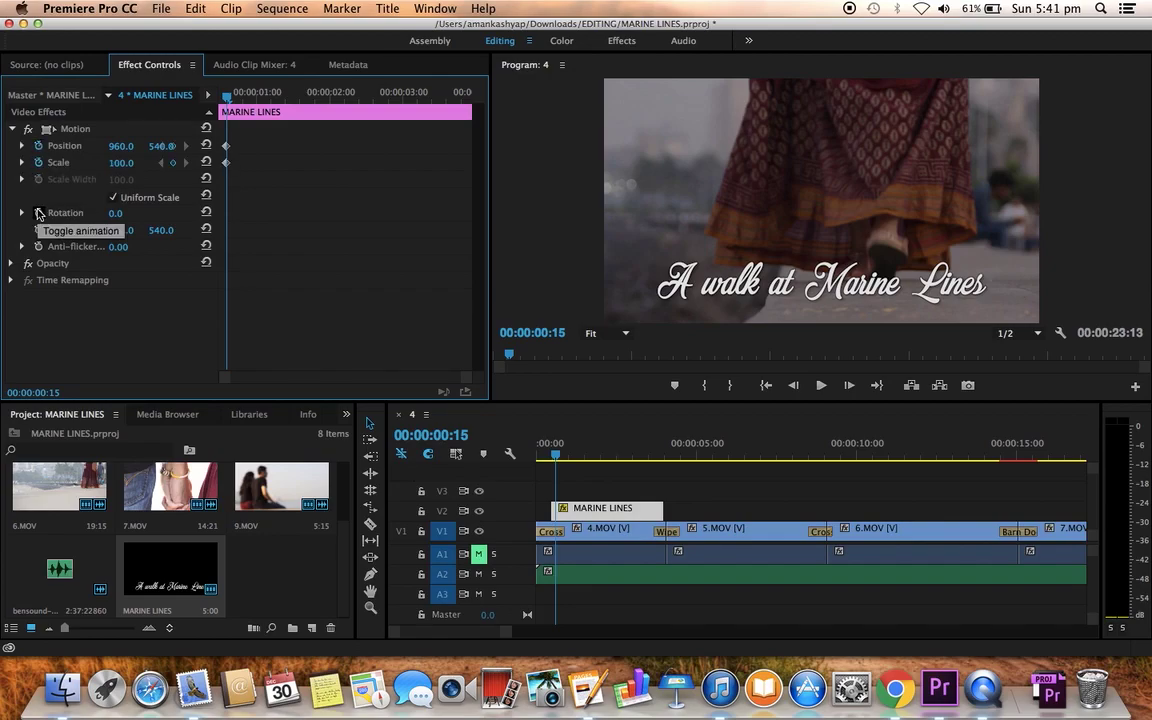
{"action": "left_click", "coordinate": [38, 213]}
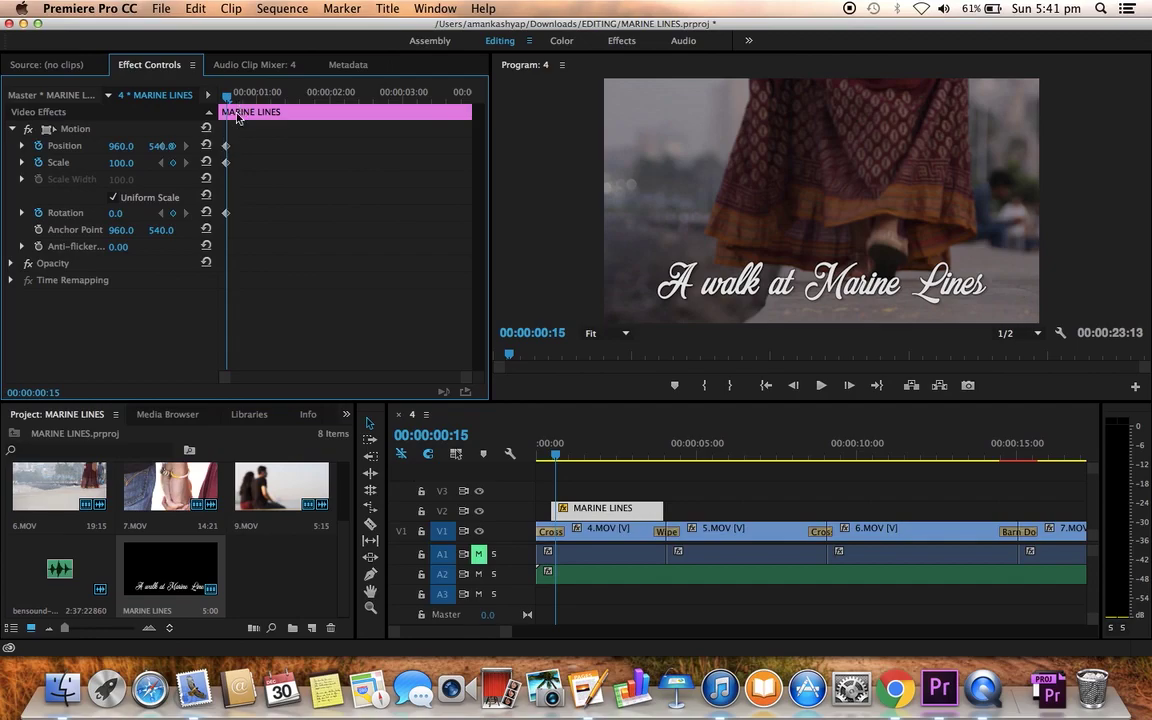
{"action": "left_click", "coordinate": [336, 95]}
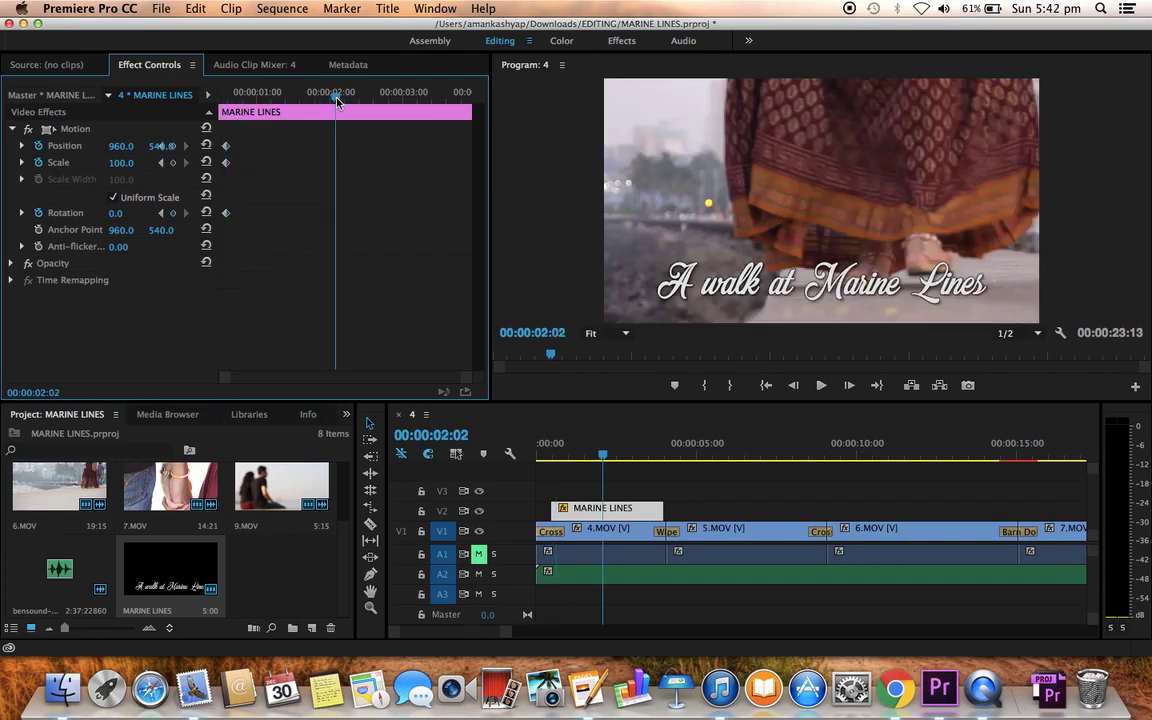
{"action": "left_click", "coordinate": [433, 108]}
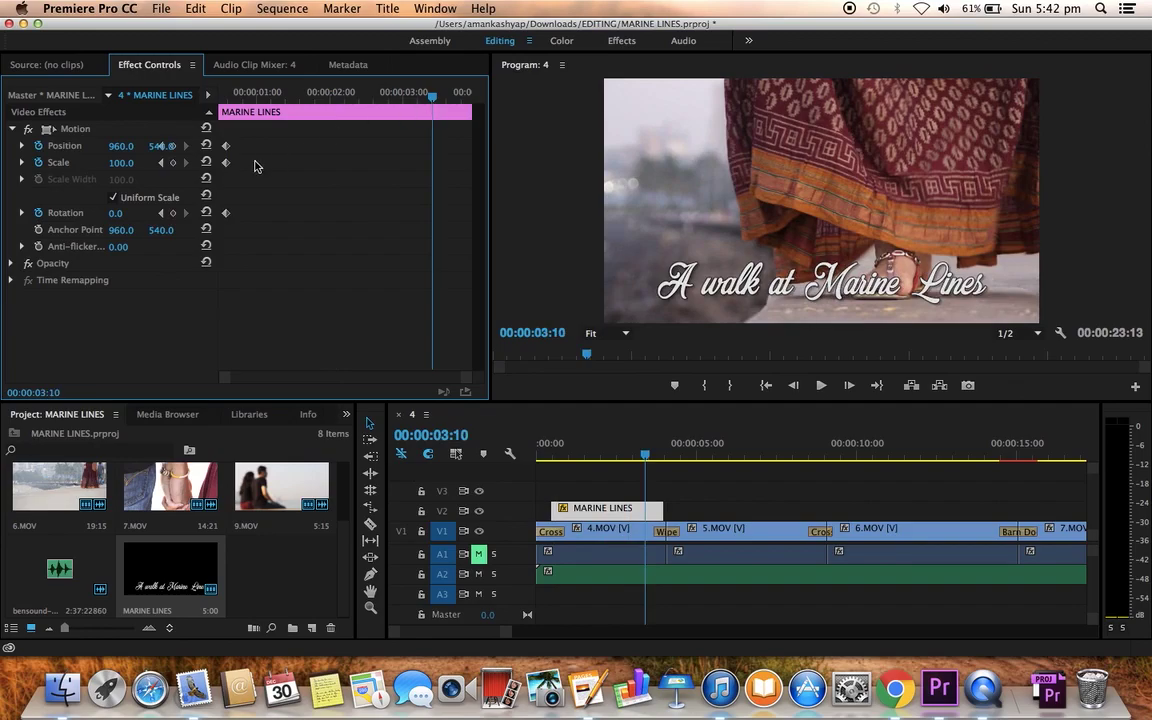
{"action": "left_click_drag", "start_coordinate": [113, 166], "coordinate": [134, 166]}
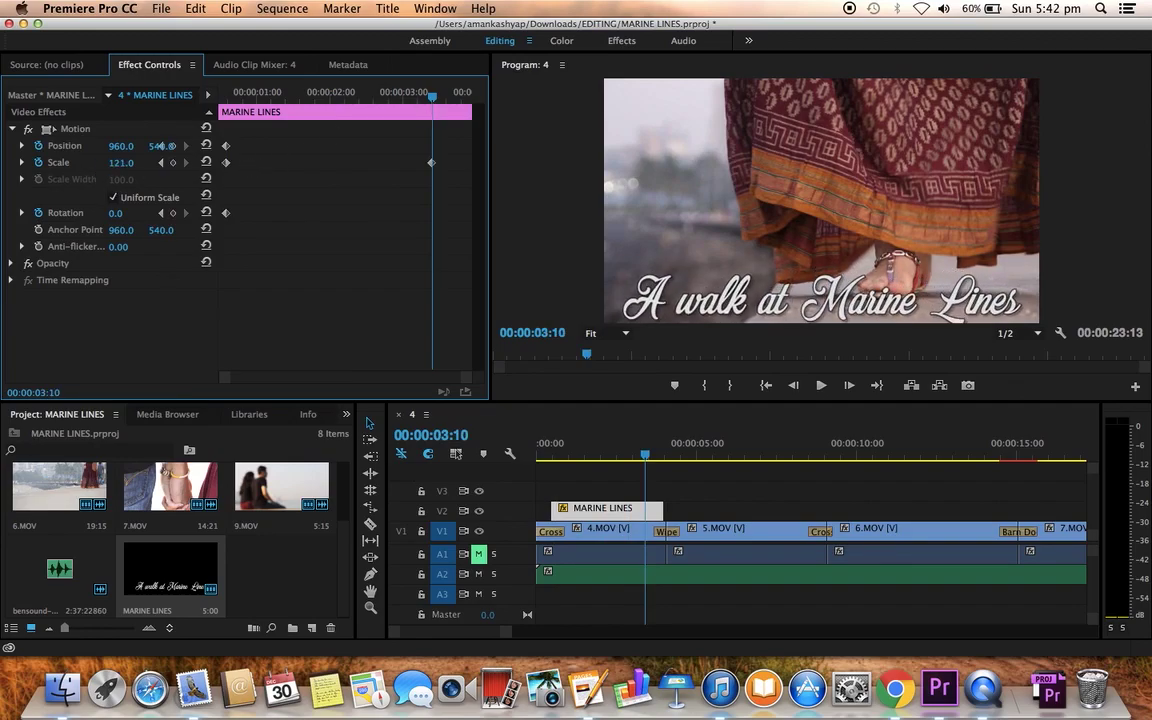
{"action": "left_click_drag", "start_coordinate": [163, 146], "coordinate": [124, 163]}
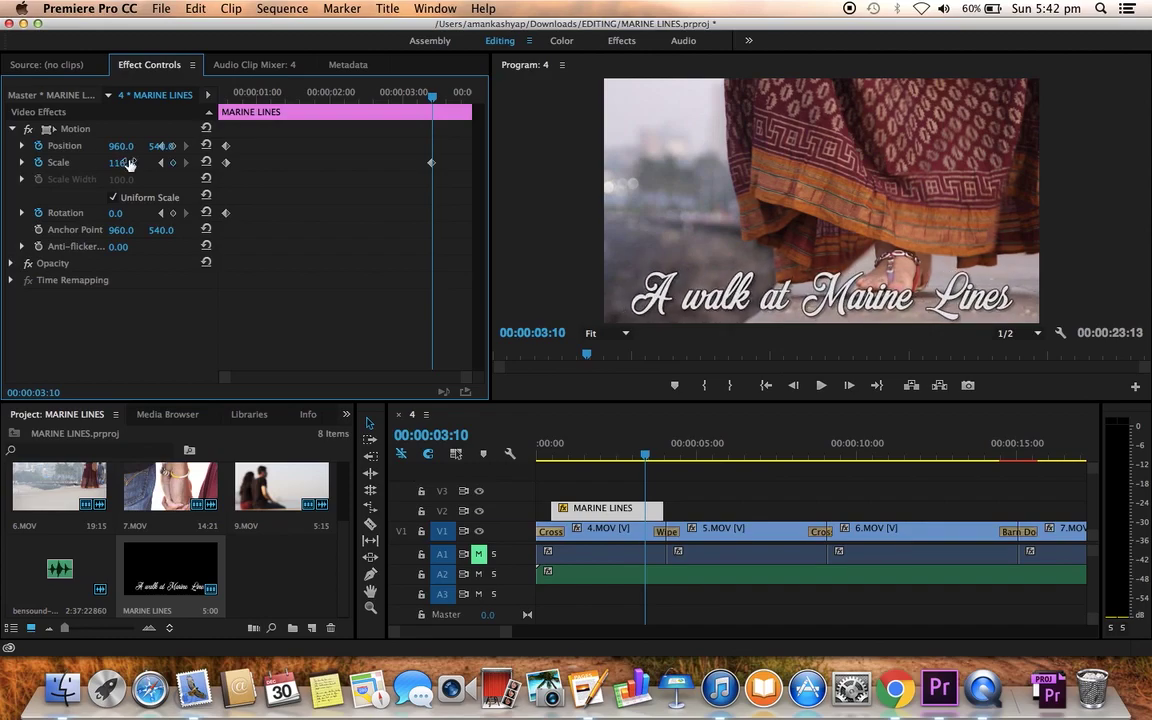
{"action": "left_click_drag", "start_coordinate": [163, 146], "coordinate": [161, 146]}
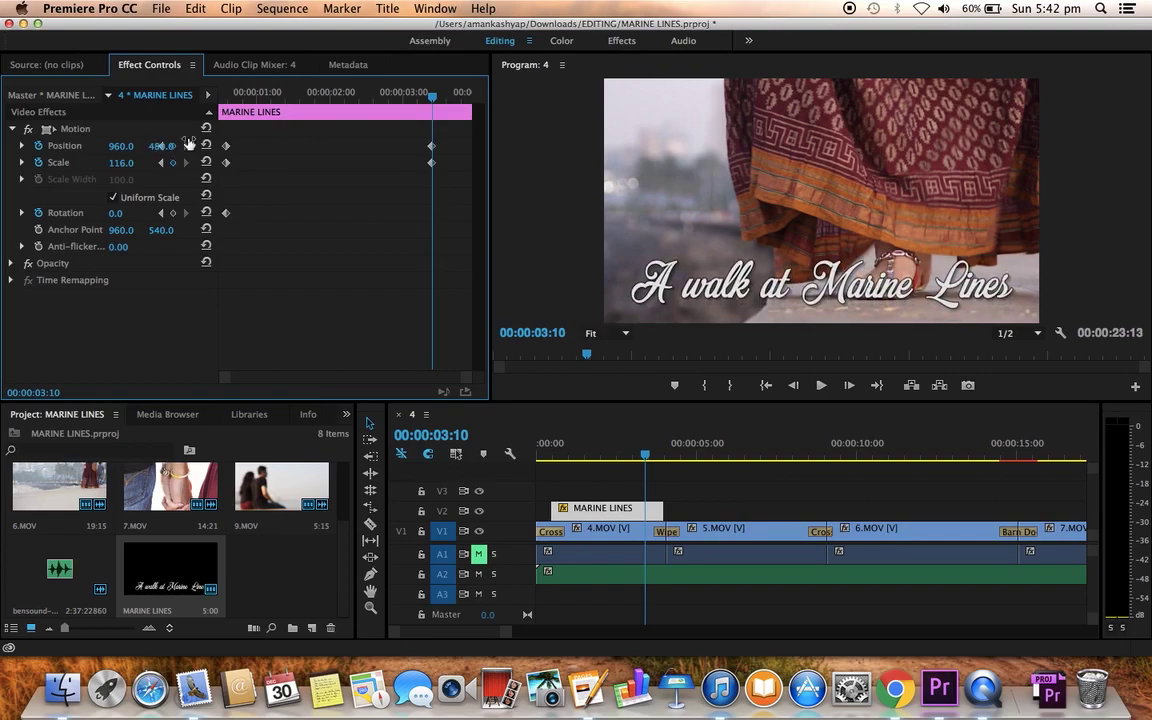
{"action": "left_click", "coordinate": [221, 97]}
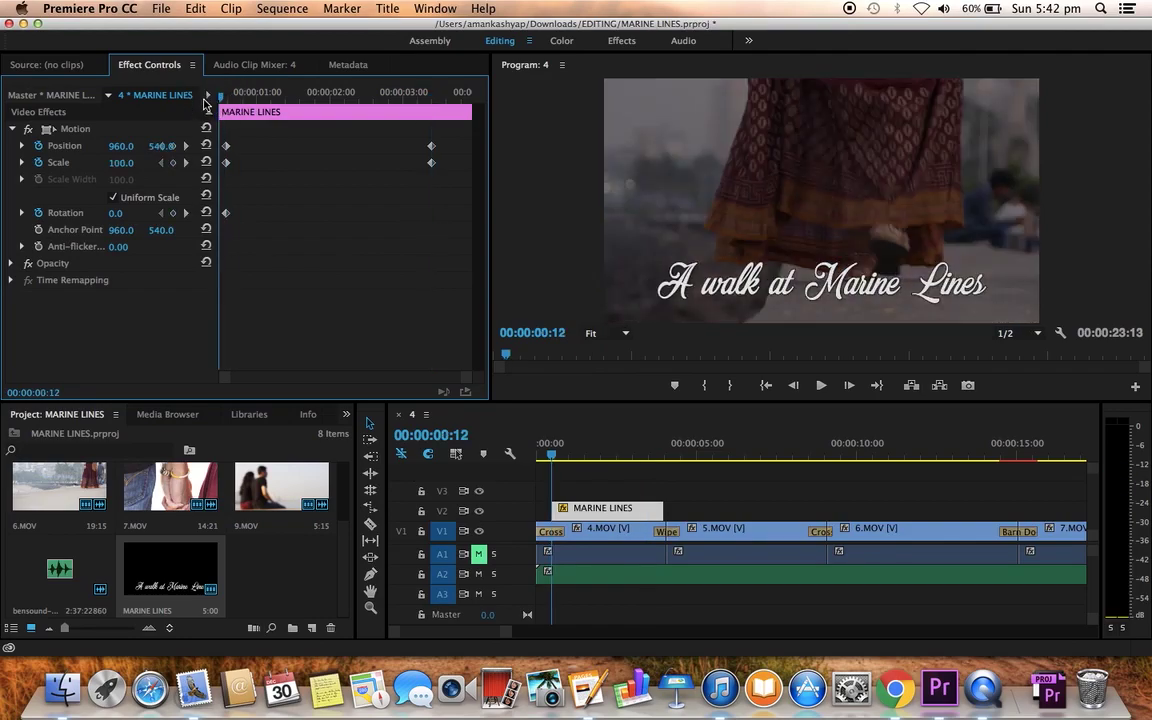
{"action": "key", "text": "space"}
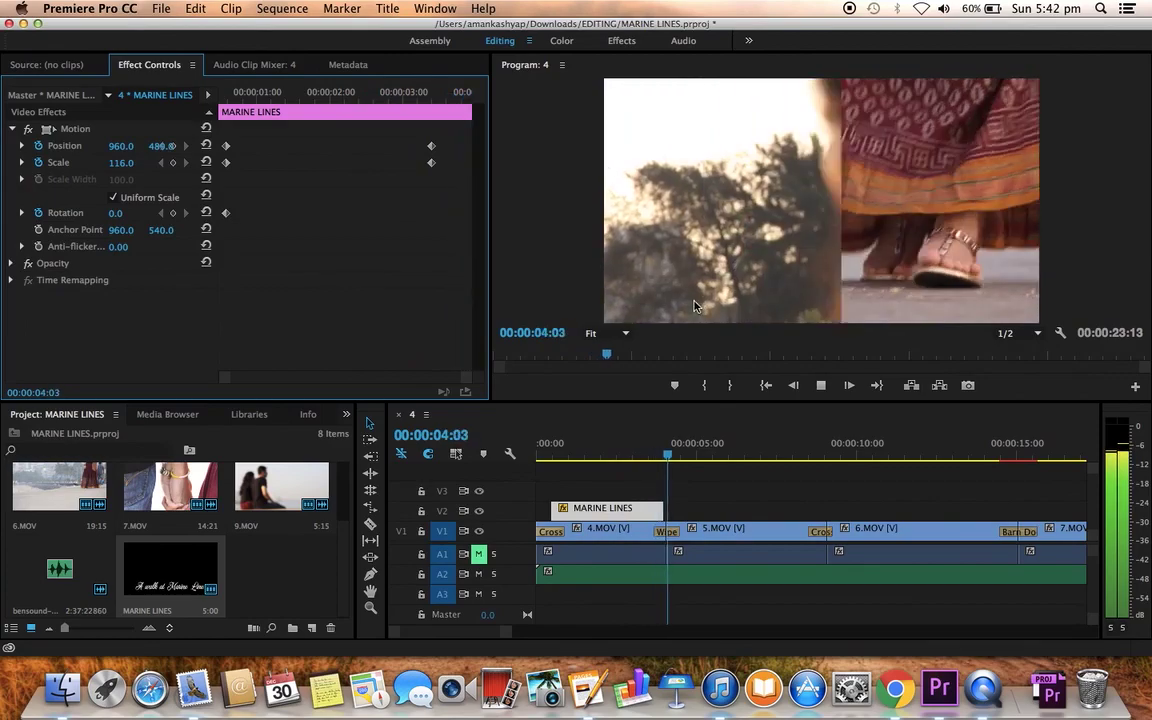
{"action": "key", "text": "space"}
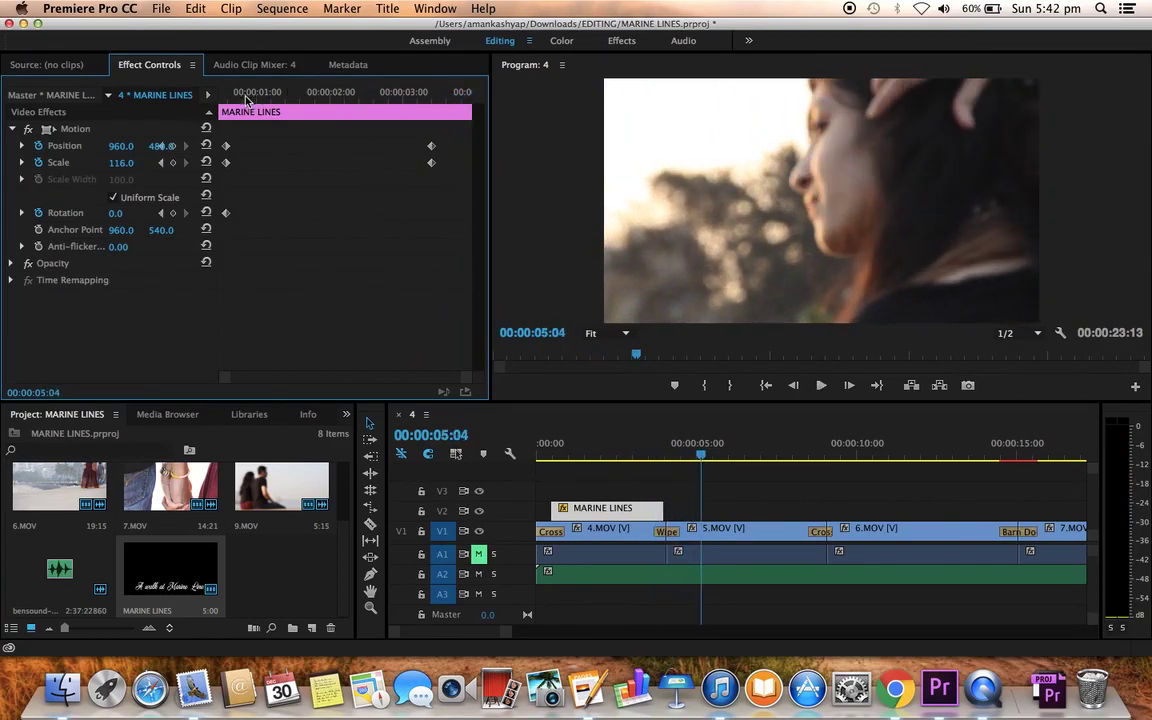
{"action": "left_click", "coordinate": [224, 95]}
{"action": "left_click_drag", "start_coordinate": [222, 95], "coordinate": [220, 96]}
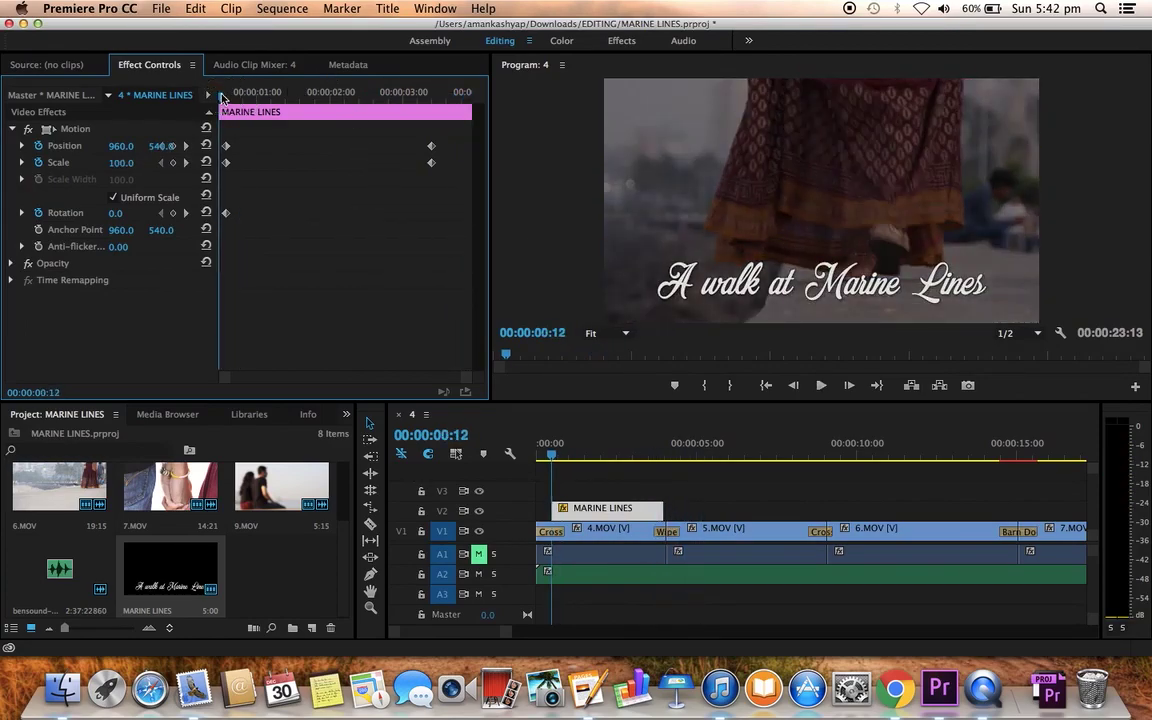
{"action": "key", "text": "space"}
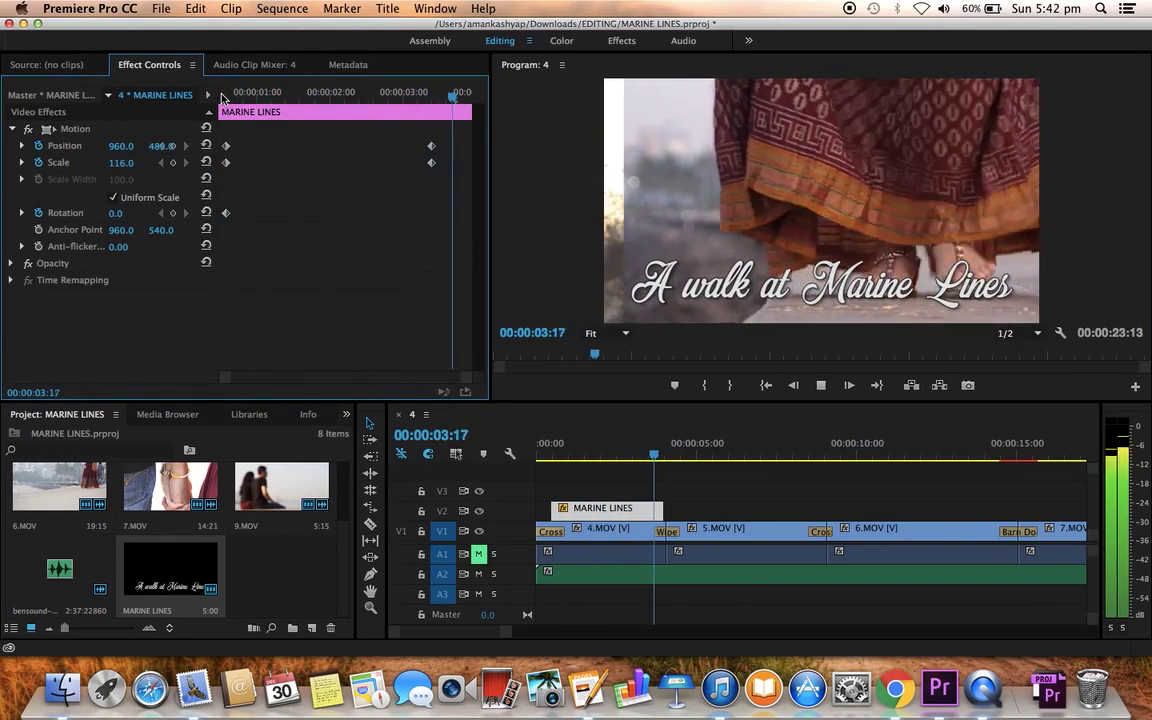
- Stop playback and bring up the Video Transitions dissolves in the Effects panel
{"action": "left_click", "coordinate": [222, 95]}
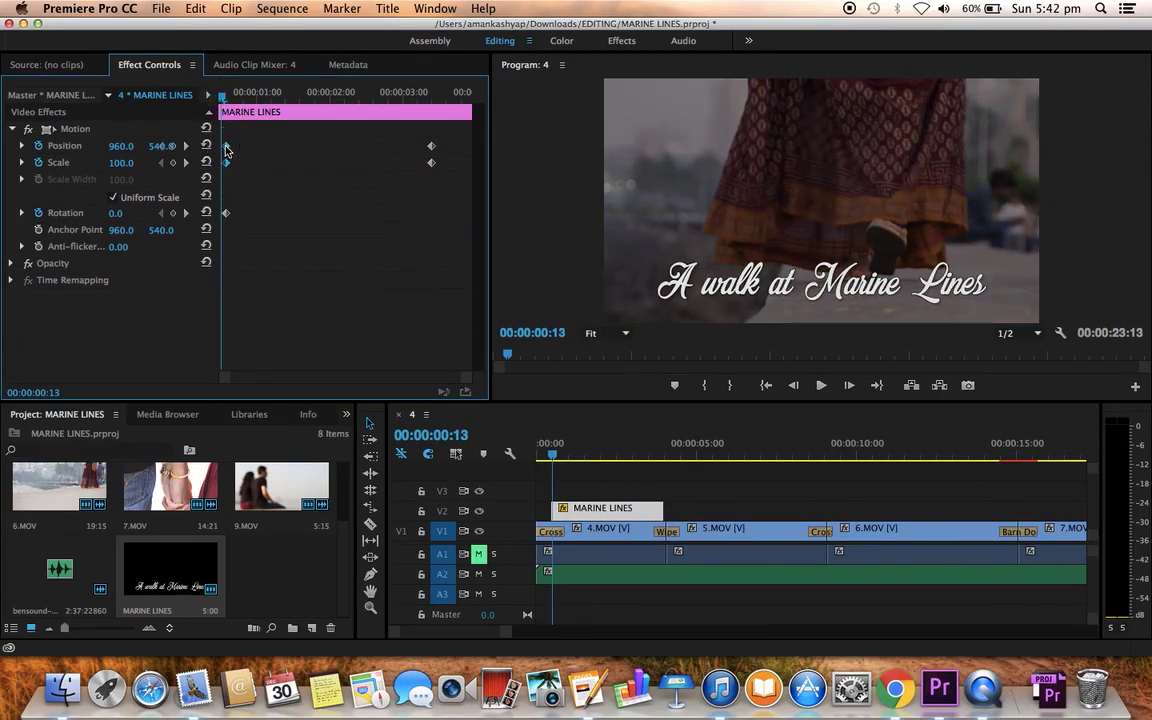
{"action": "left_click", "coordinate": [346, 416]}
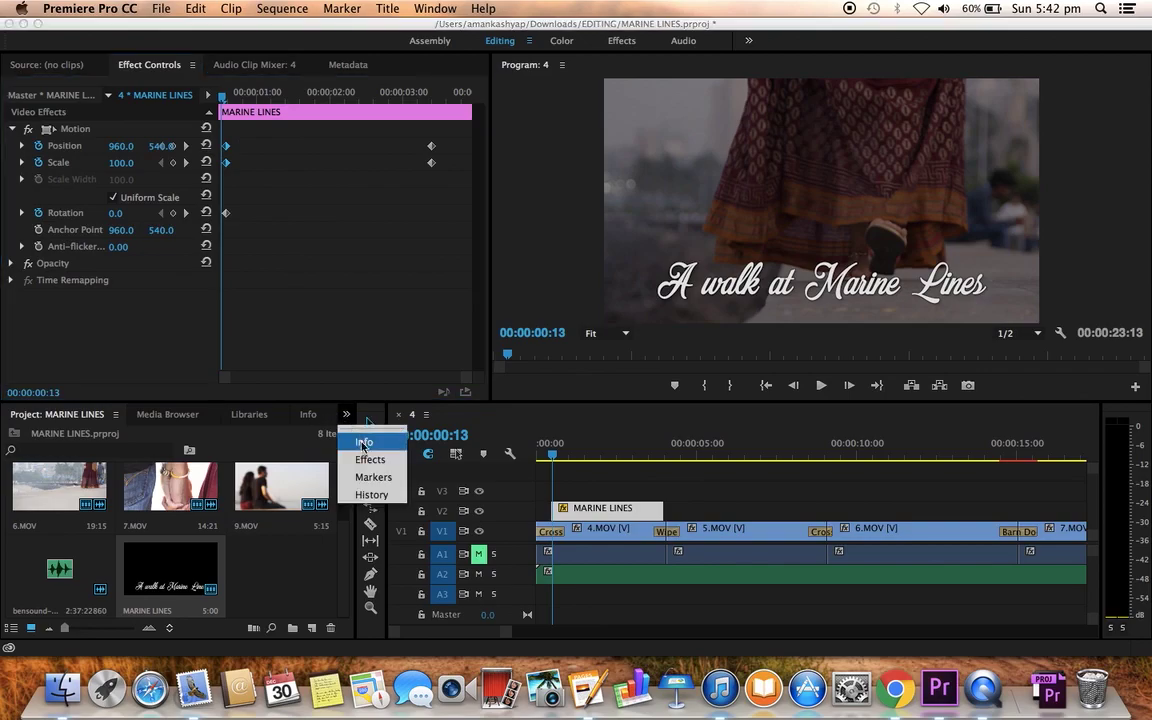
{"action": "left_click", "coordinate": [370, 458]}
{"action": "left_click", "coordinate": [14, 506]}
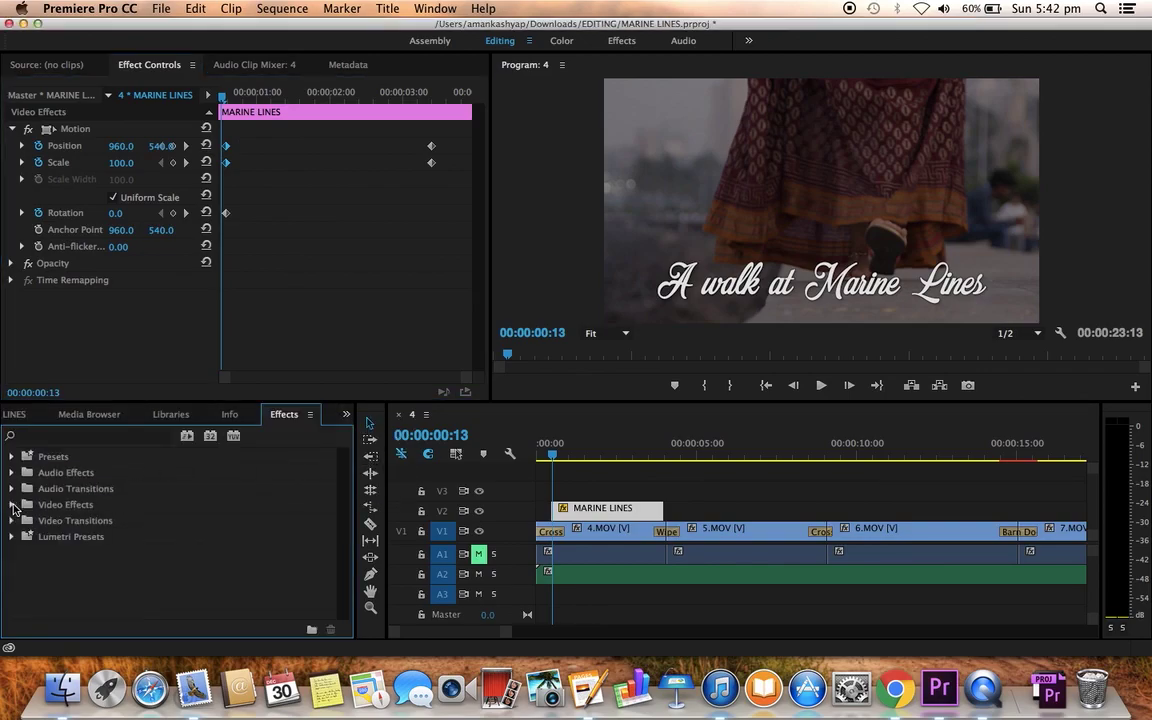
{"action": "left_click", "coordinate": [13, 507]}
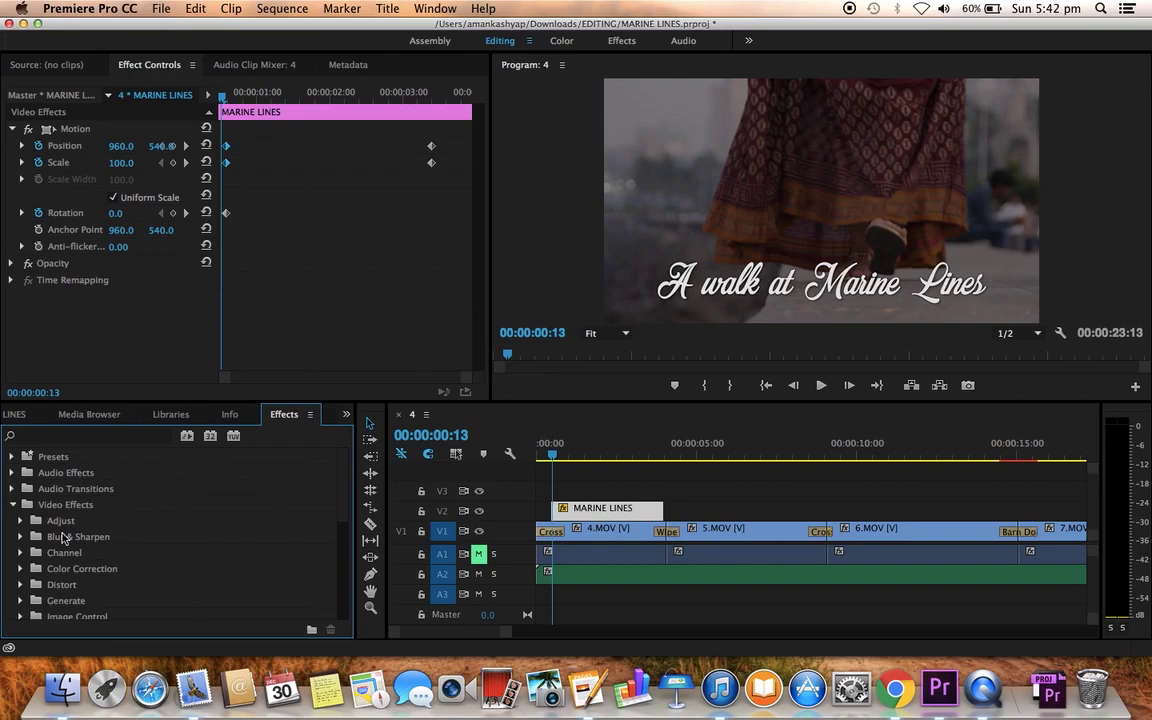
{"action": "scroll", "coordinate": [62, 537], "scroll_direction": "down", "scroll_amount": 5}
{"action": "scroll", "coordinate": [62, 537], "scroll_direction": "up", "scroll_amount": 5}
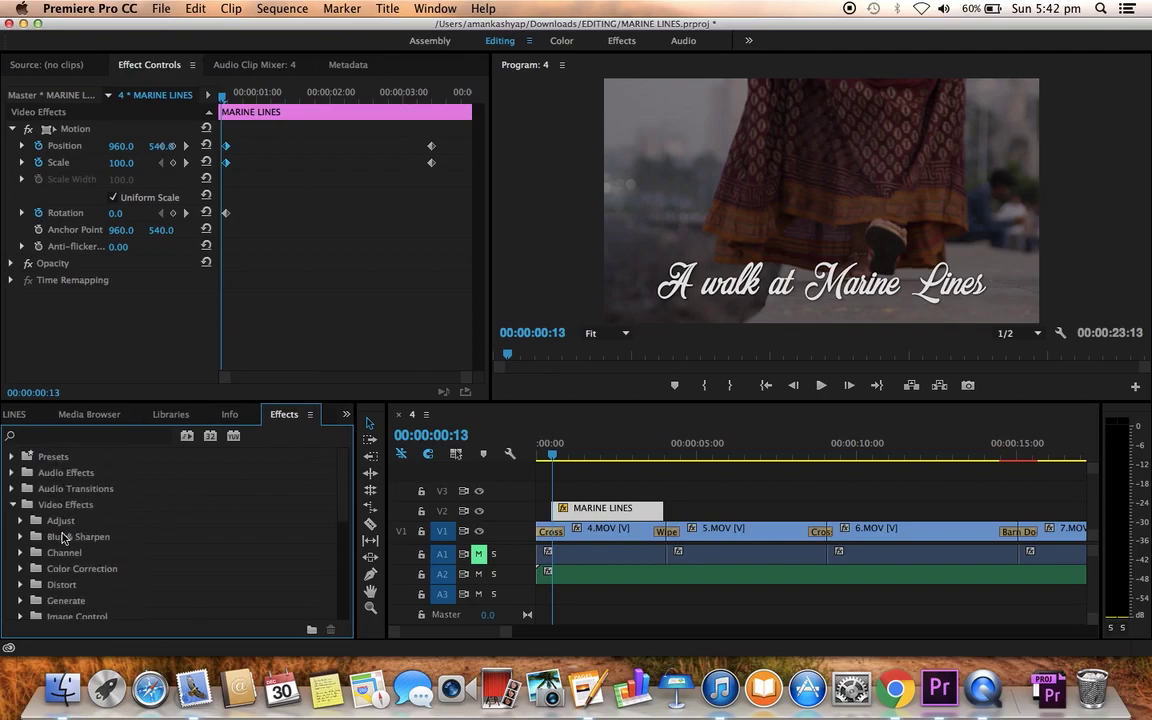
{"action": "left_click", "coordinate": [12, 506]}
{"action": "left_click", "coordinate": [13, 521]}
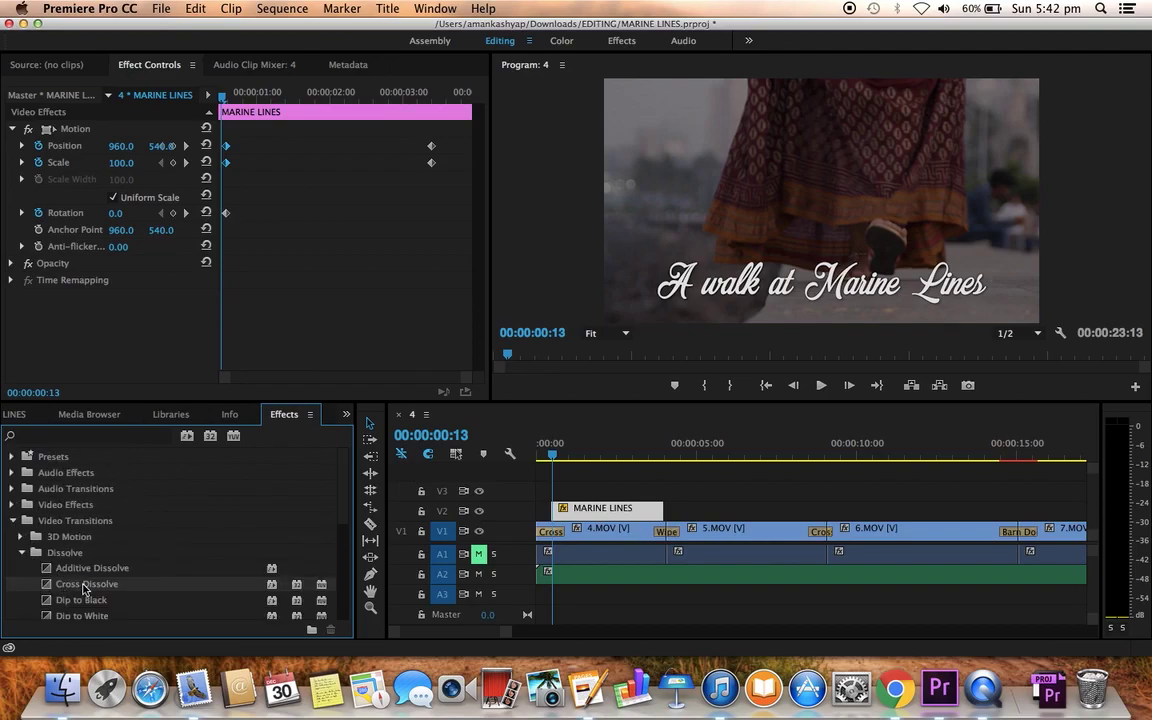
- Add Cross Dissolves to both ends of the title, shortening the closing one to 17 frames
{"action": "left_click_drag", "start_coordinate": [563, 511], "coordinate": [537, 515]}
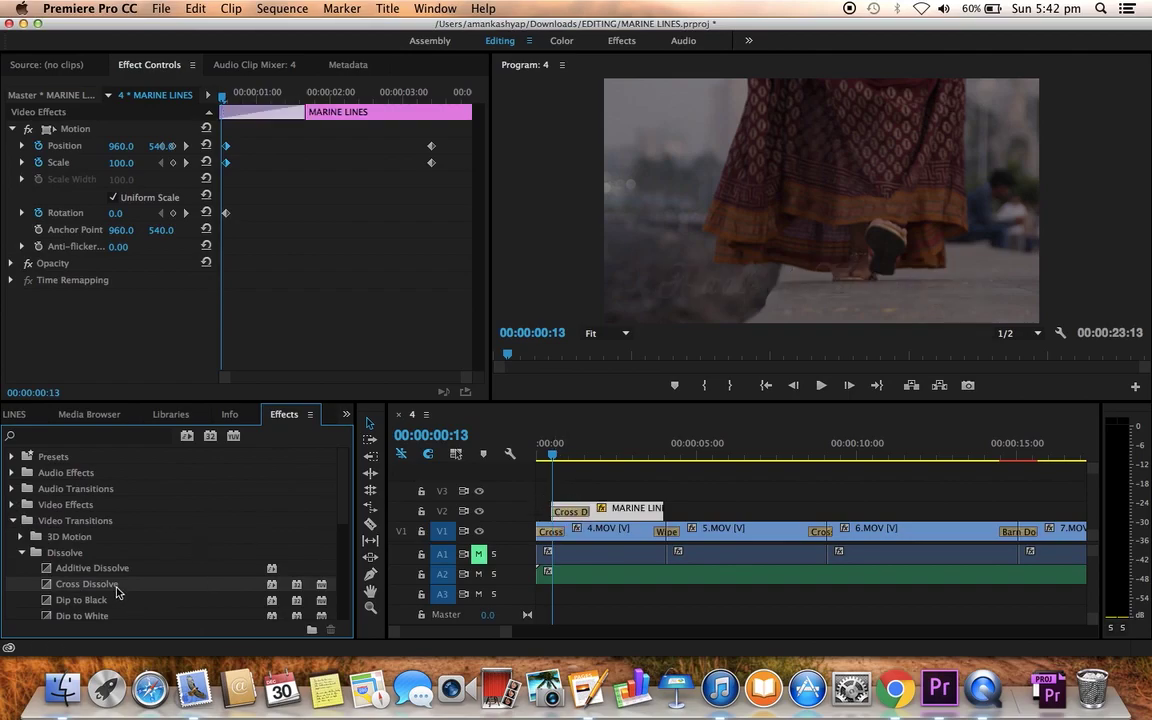
{"action": "left_click_drag", "start_coordinate": [660, 510], "coordinate": [660, 510]}
{"action": "key", "text": "="}
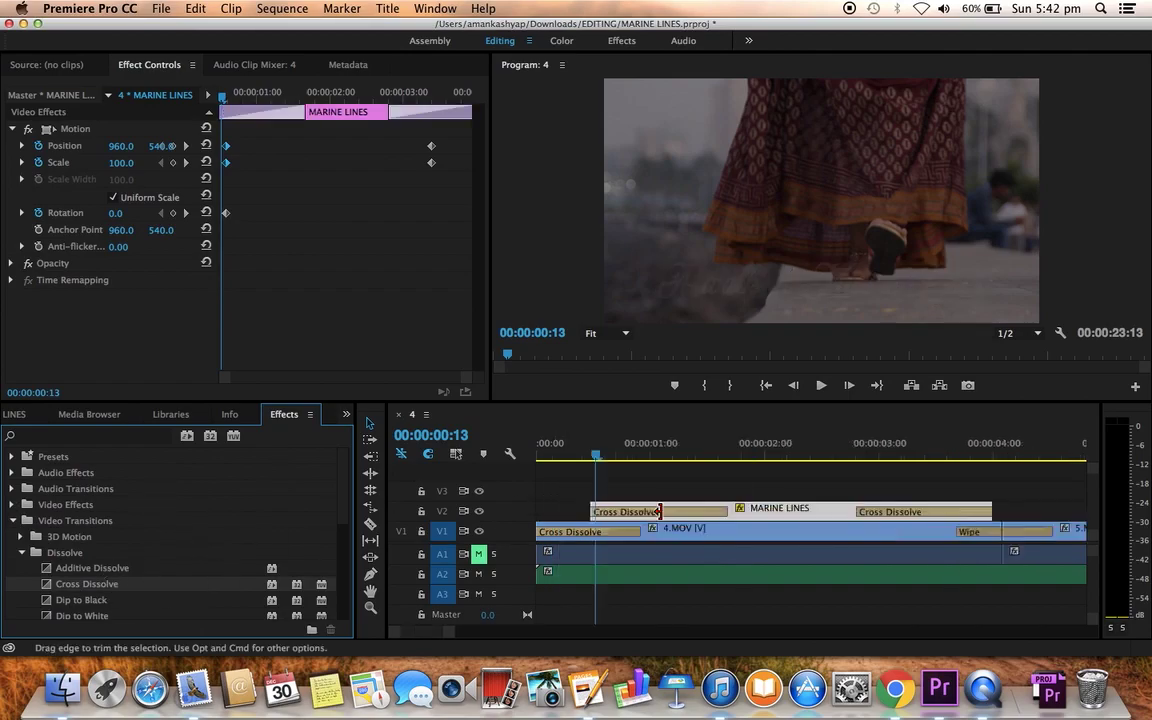
{"action": "key", "text": "="}
{"action": "key", "text": "="}
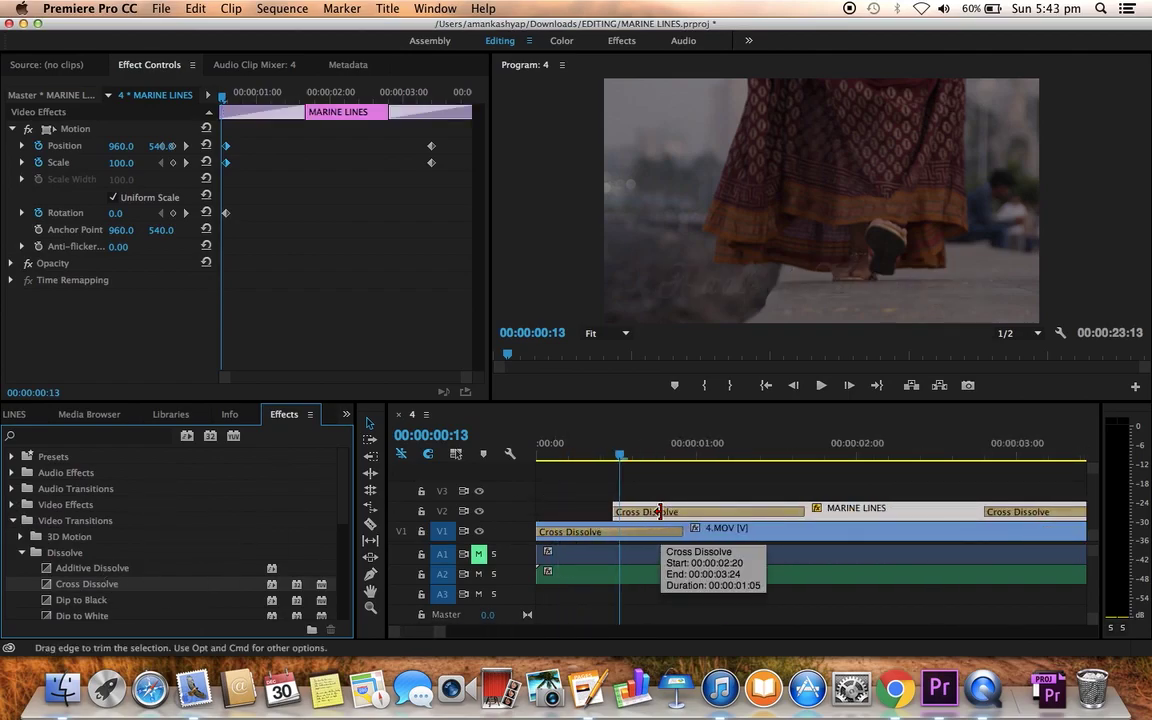
{"action": "key", "text": "minus"}
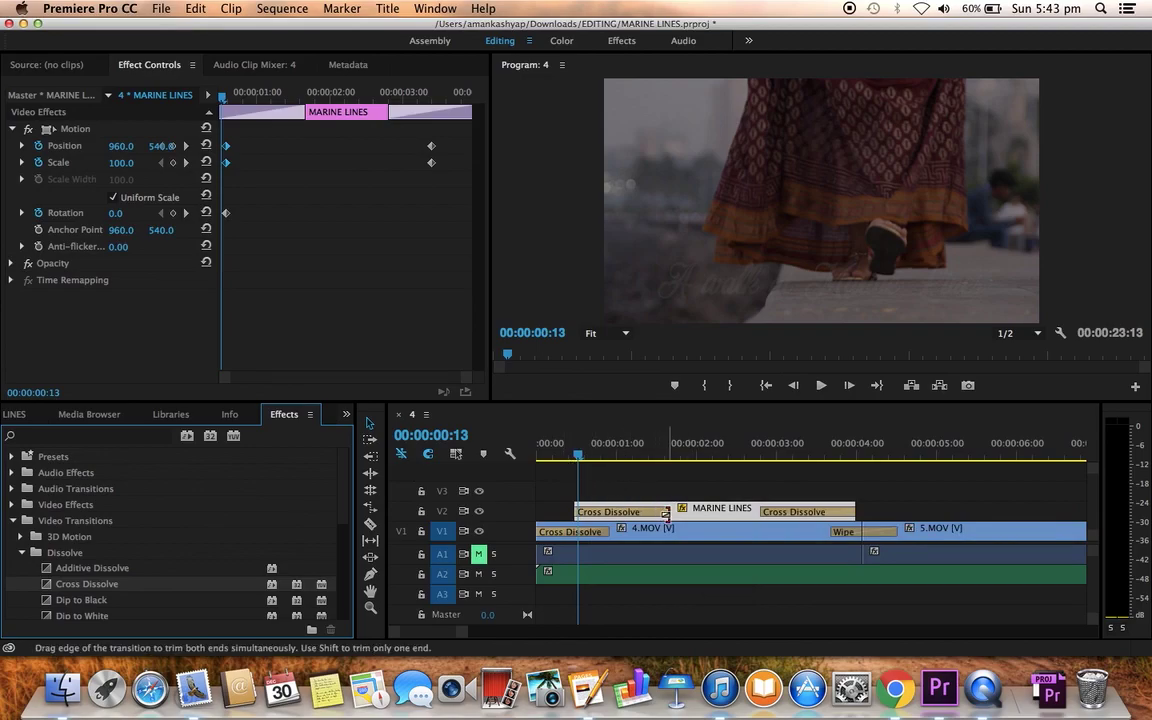
{"action": "left_click_drag", "start_coordinate": [666, 512], "coordinate": [641, 513]}
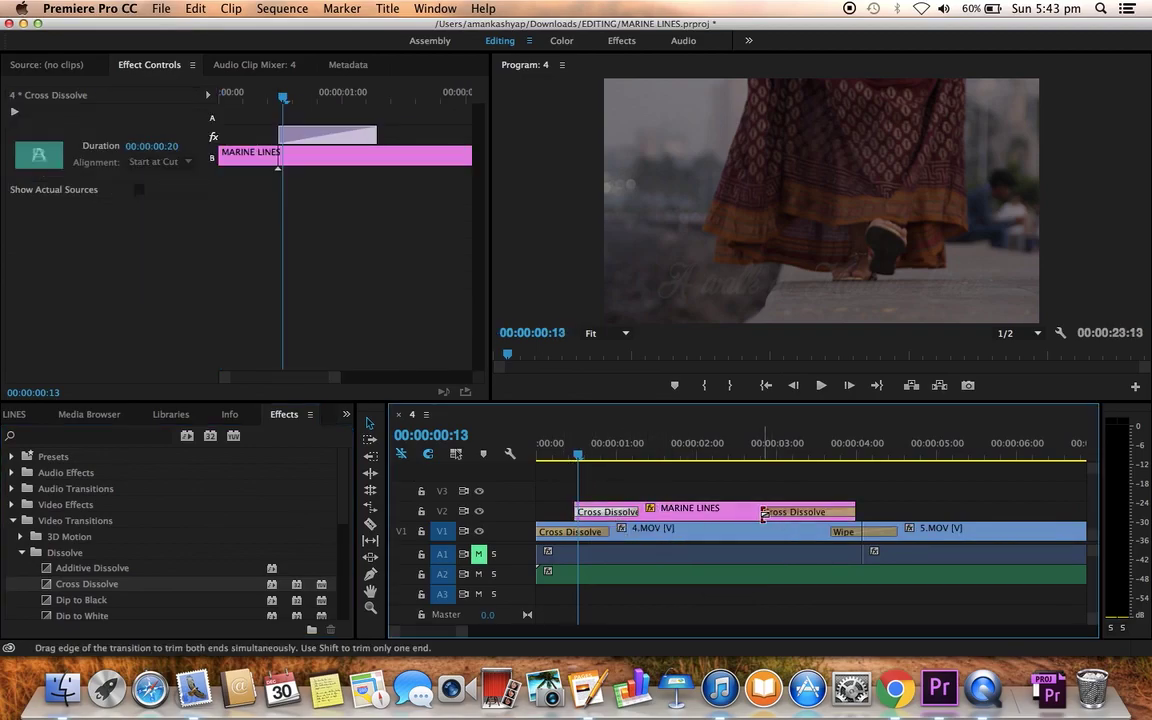
{"action": "left_click_drag", "start_coordinate": [763, 513], "coordinate": [805, 516]}
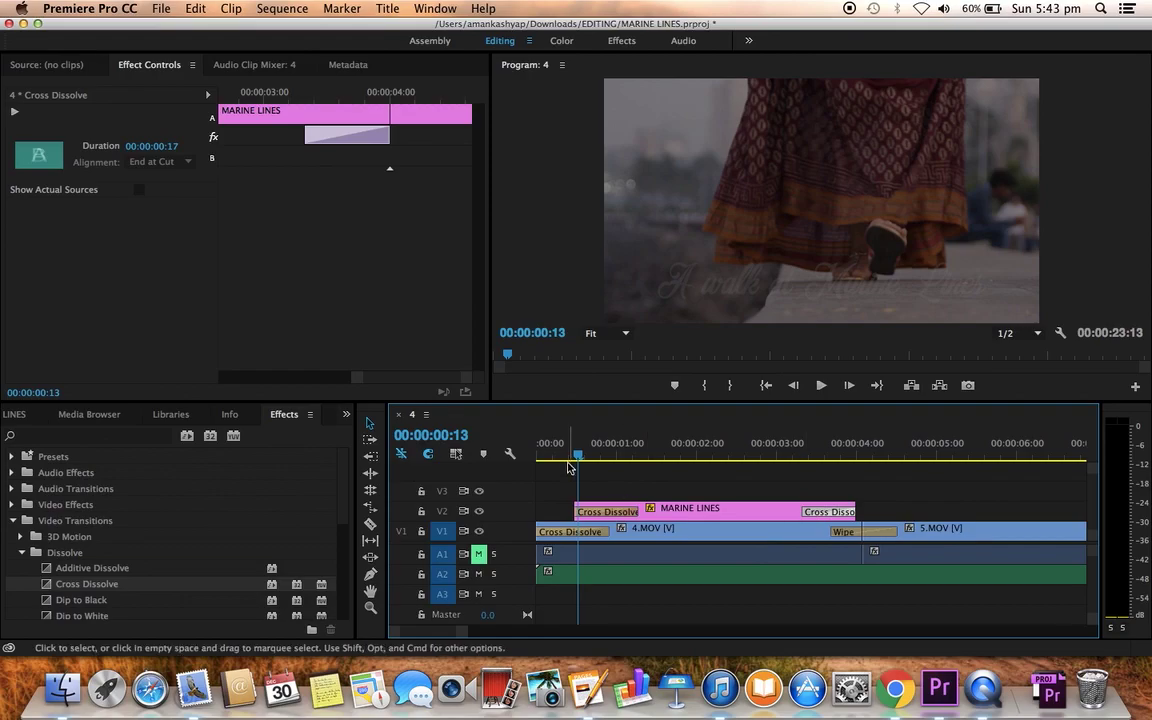
{"action": "left_click", "coordinate": [561, 456]}
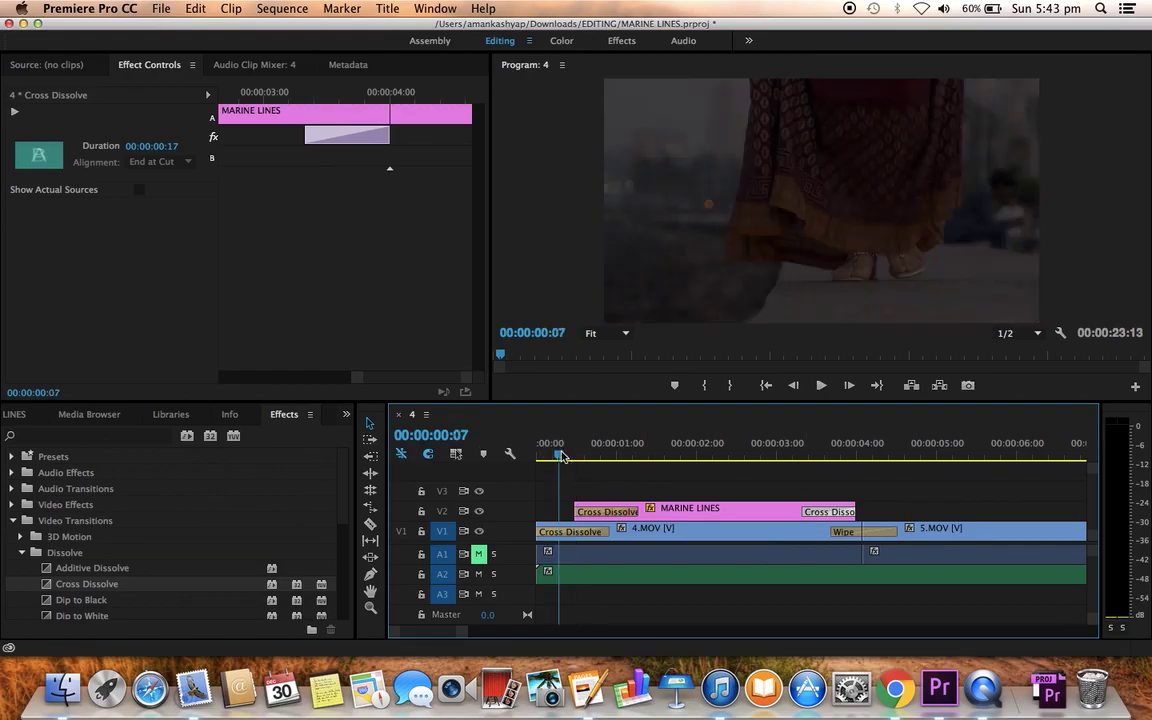
{"action": "key", "text": "space"}
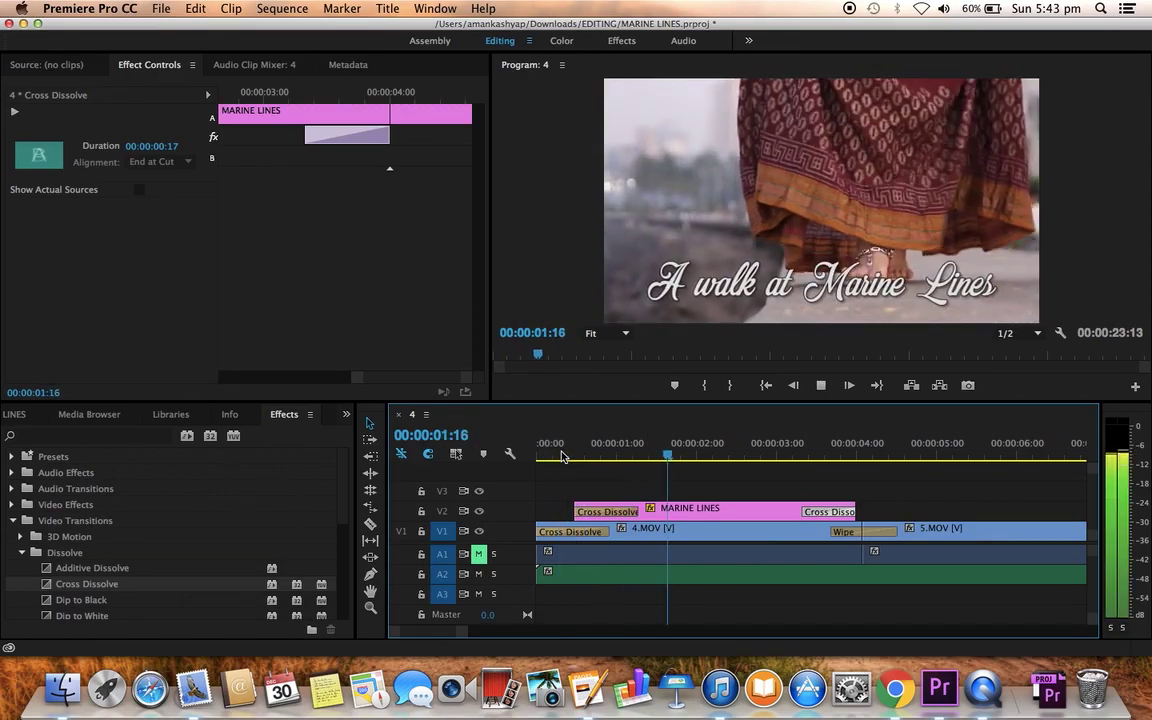
{"action": "left_click", "coordinate": [561, 456]}
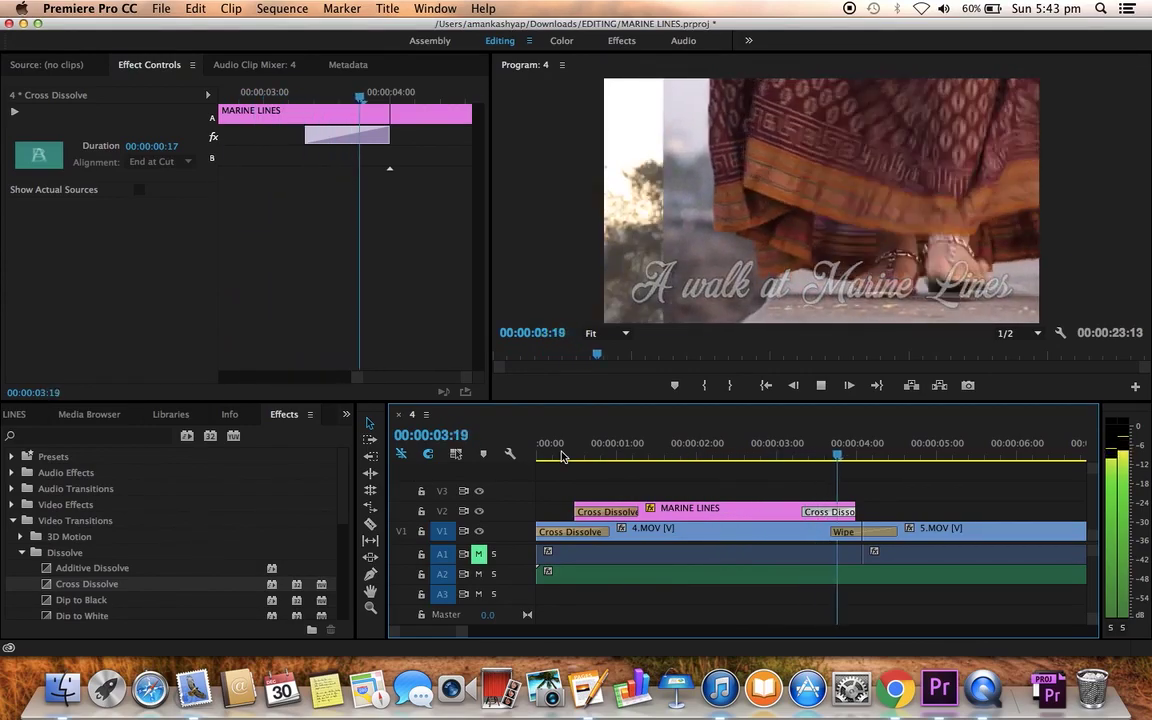
{"action": "key", "text": "space"}
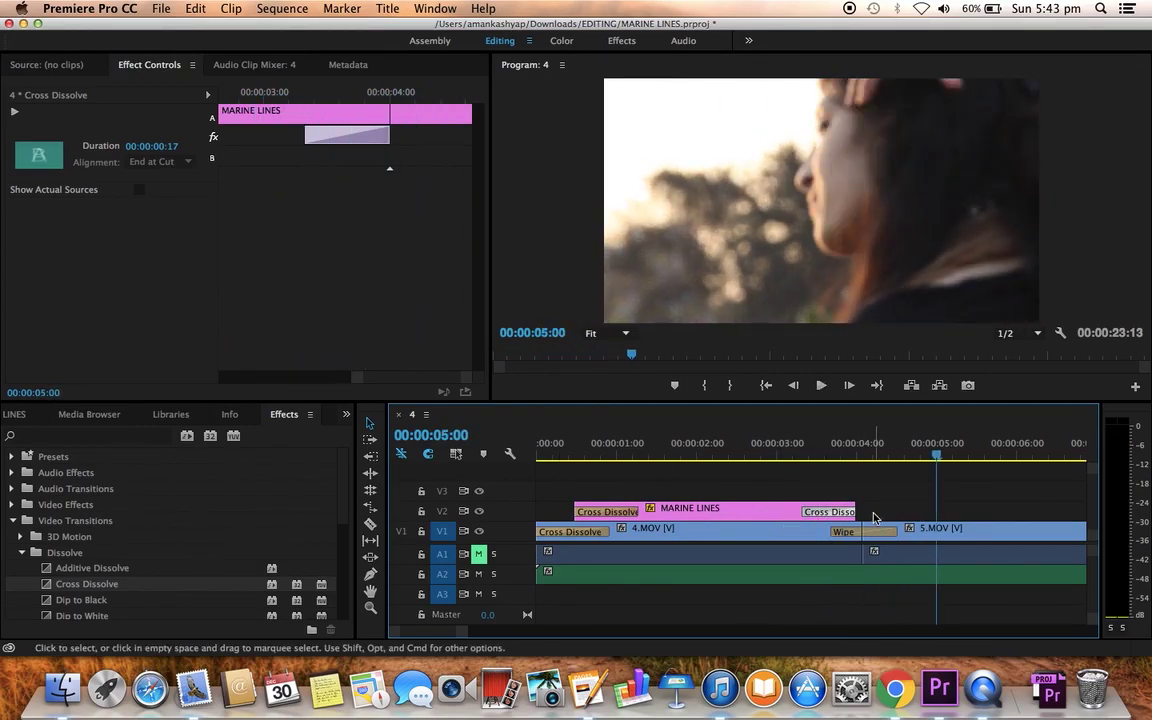
- Shorten the title's closing dissolve further and replay its fade-in and fade-out
{"action": "left_click_drag", "start_coordinate": [851, 511], "coordinate": [836, 511]}
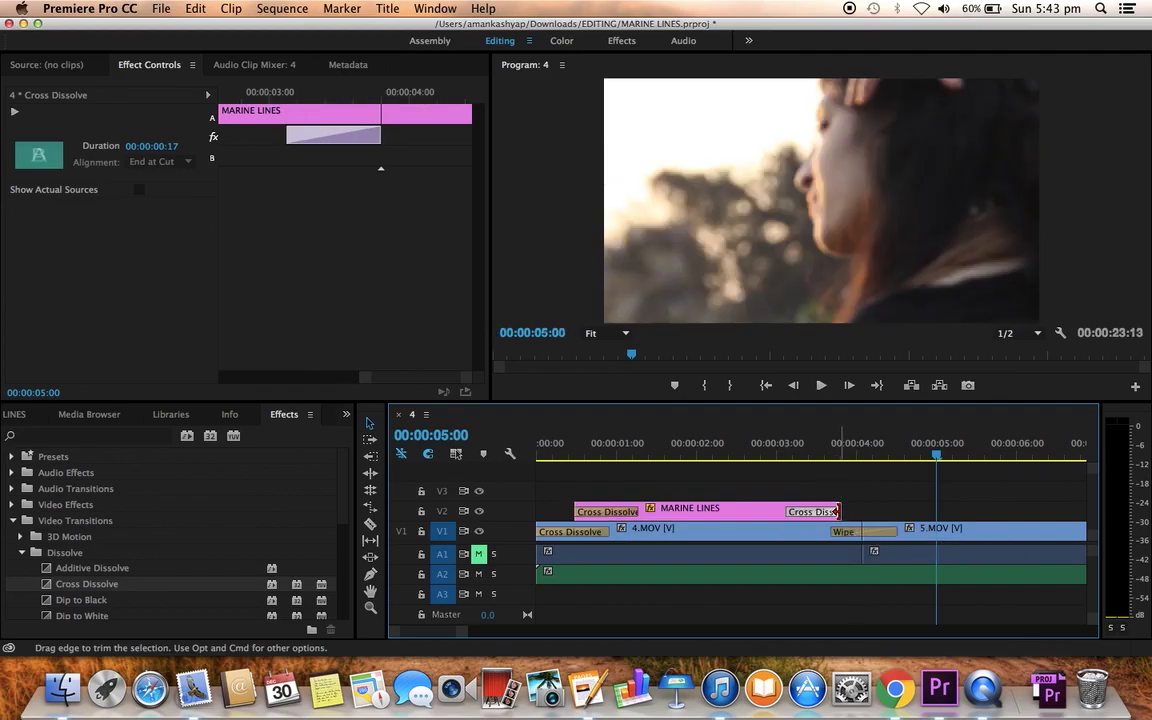
{"action": "left_click", "coordinate": [771, 457]}
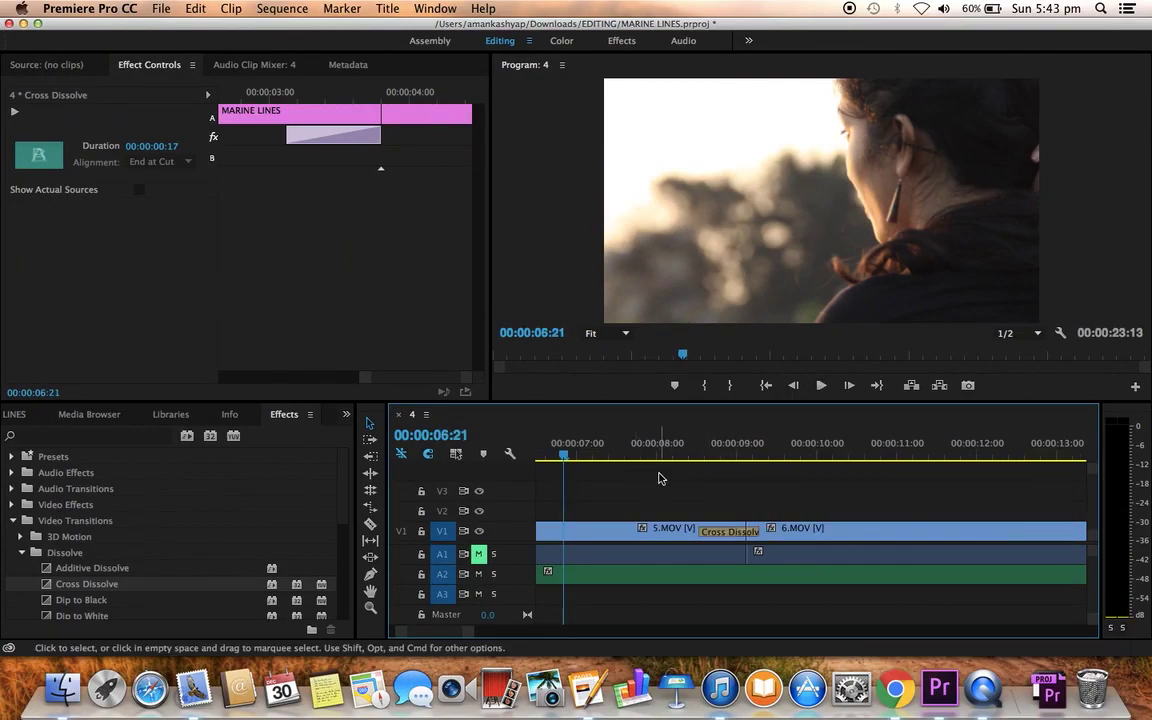
{"action": "left_click", "coordinate": [595, 455]}
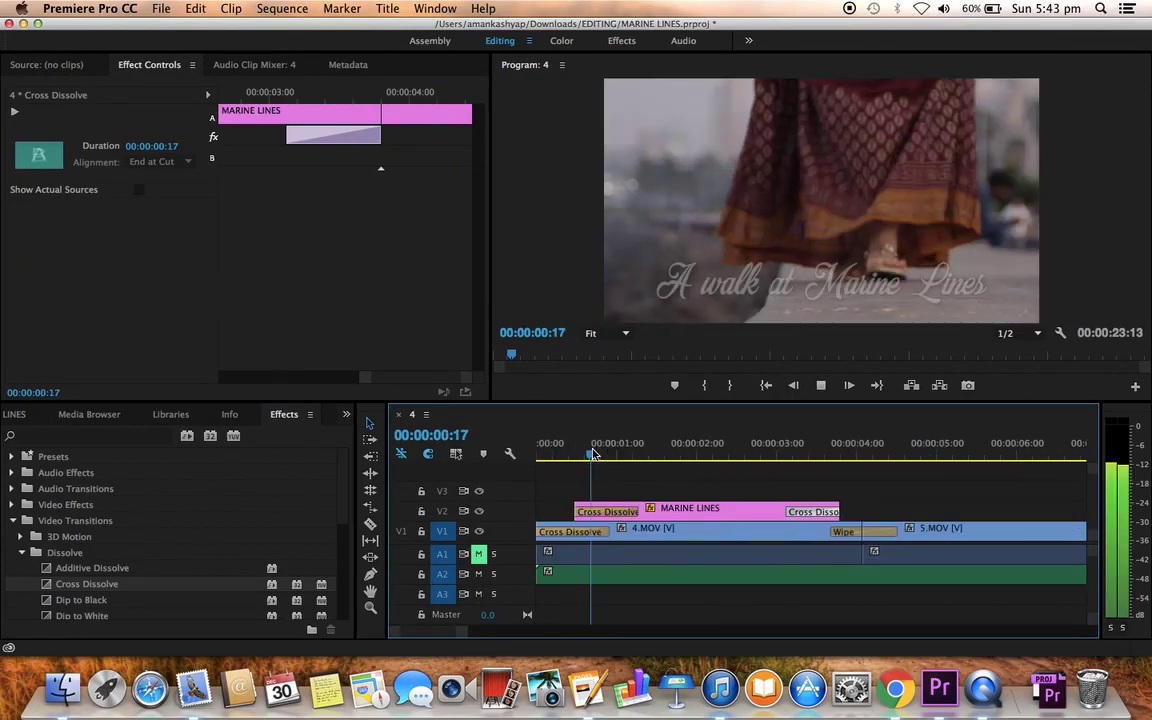
{"action": "key", "text": "space"}
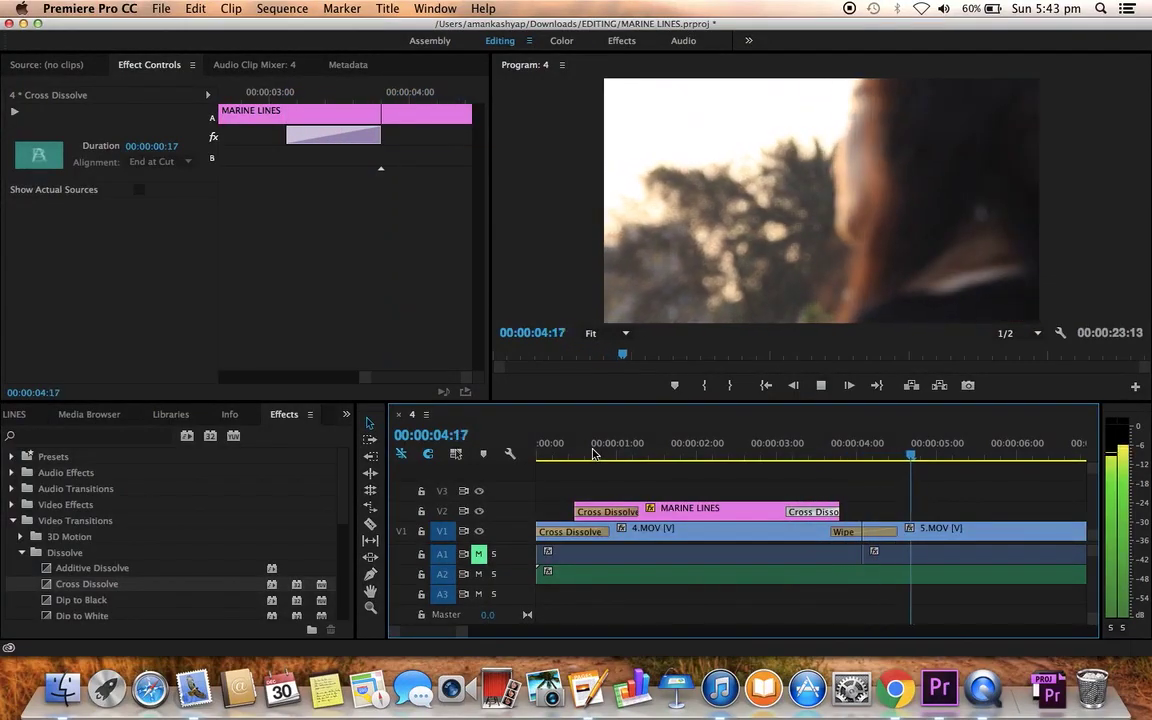
{"action": "key", "text": "space"}
{"action": "key", "text": "minus"}
{"action": "key", "text": "minus"}
{"action": "key", "text": "minus"}
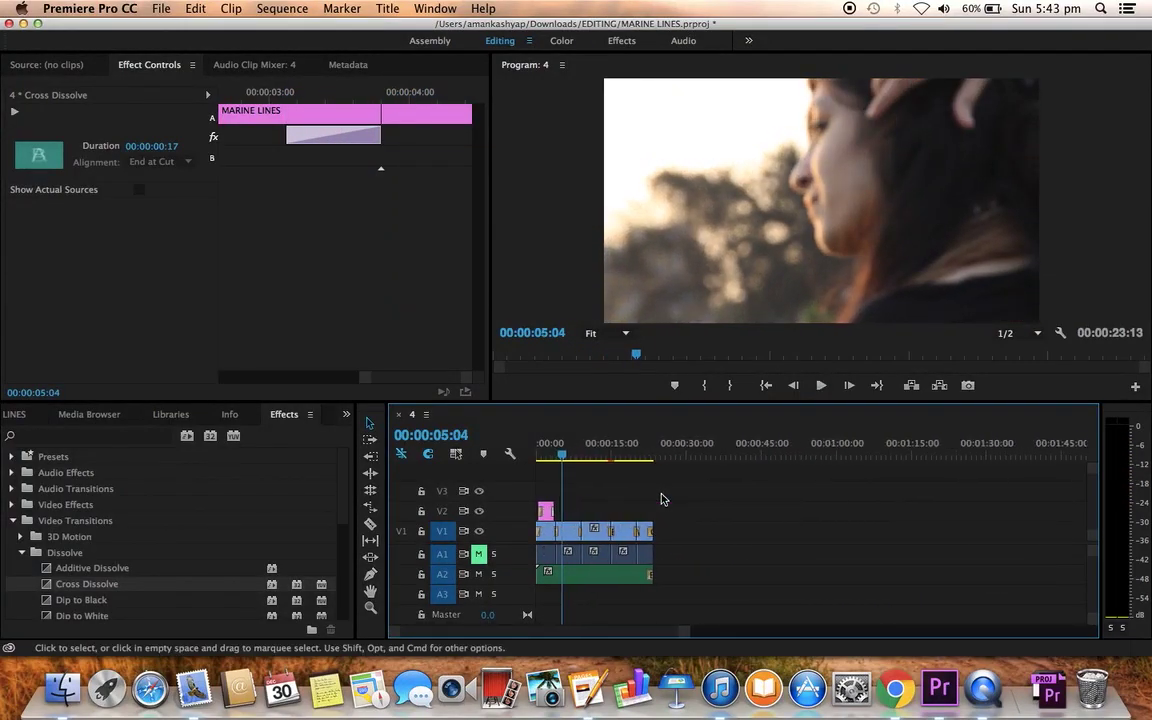
- Play the sequence from the beginning to preview it
{"action": "left_click_drag", "start_coordinate": [545, 452], "coordinate": [512, 452]}
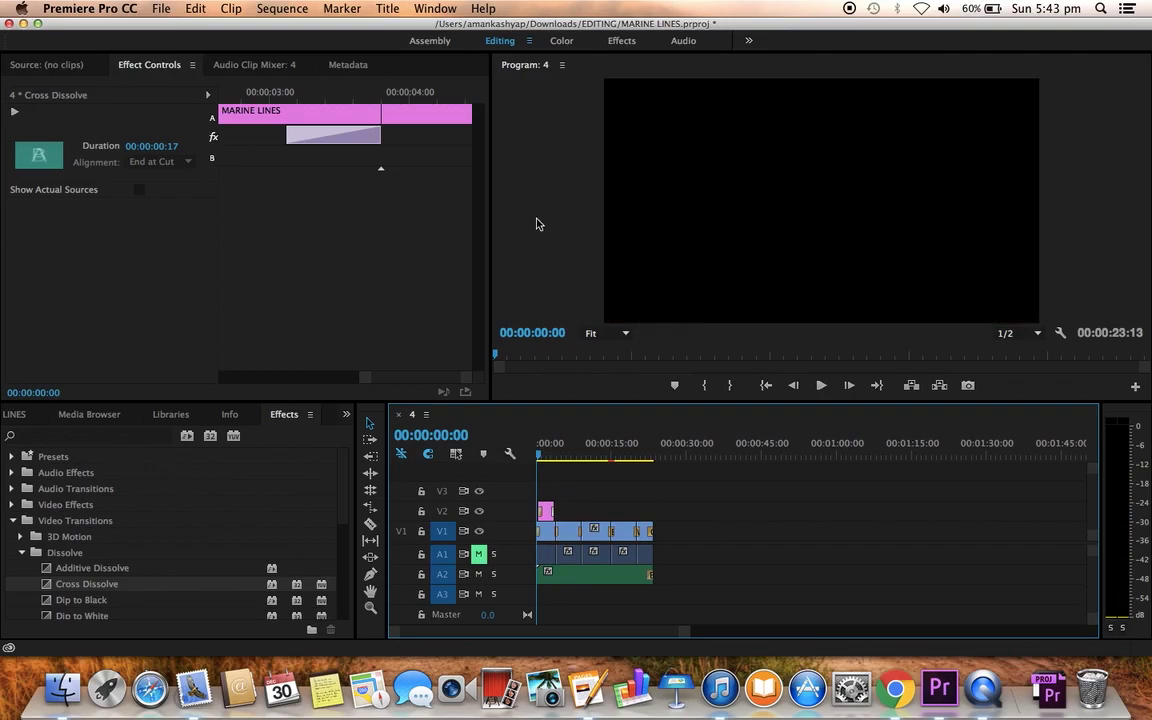
{"action": "key", "text": "space"}
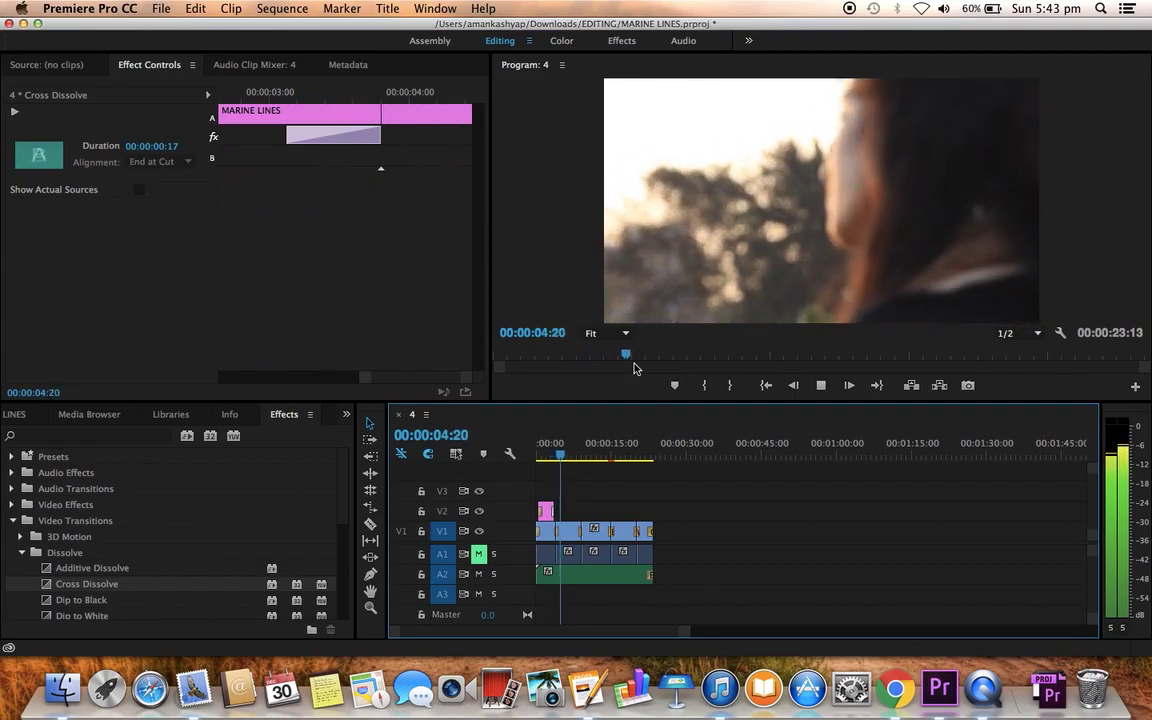
{"action": "key", "text": "space"}
- Select 6.MOV, zoom the timeline in, and park the playhead at 00:00:09:09
{"action": "left_click", "coordinate": [592, 530]}
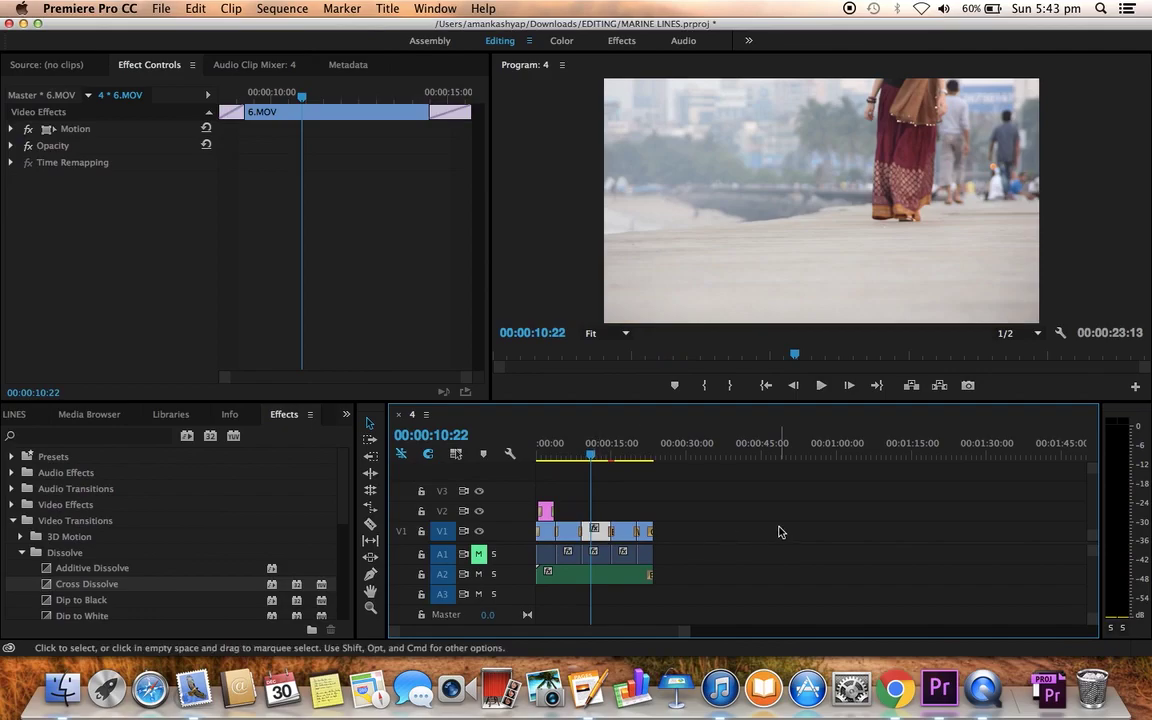
{"action": "key", "text": "equal"}
{"action": "key", "text": "equal"}
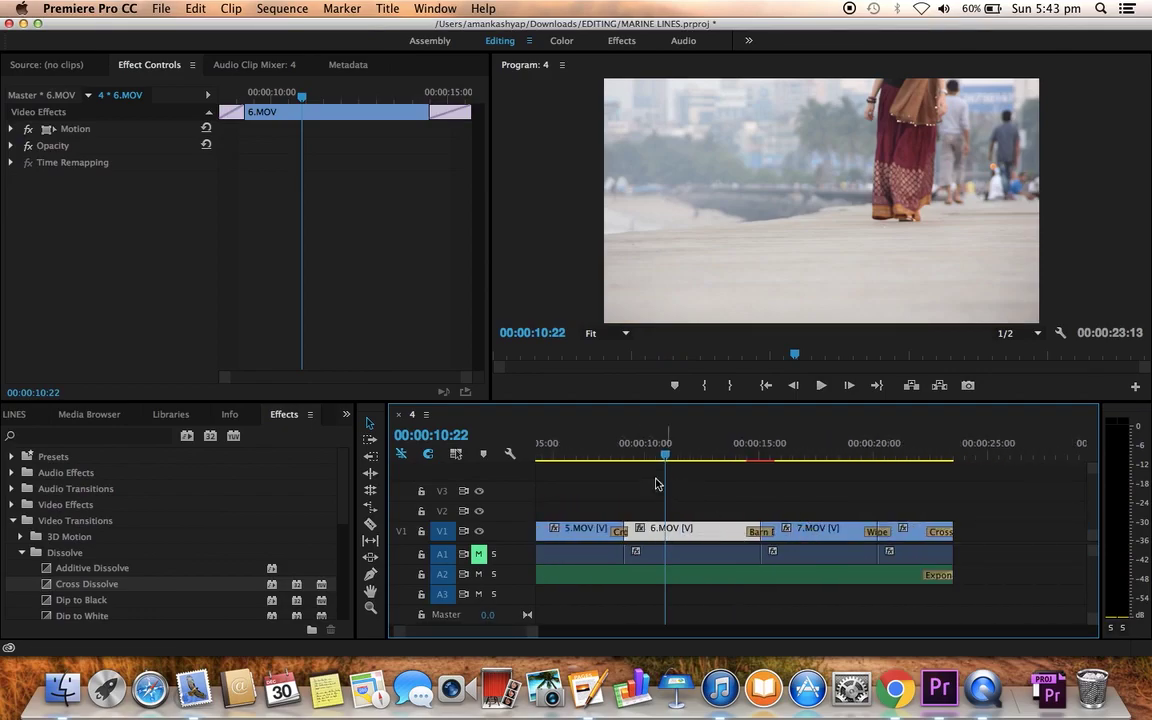
{"action": "left_click", "coordinate": [631, 459]}
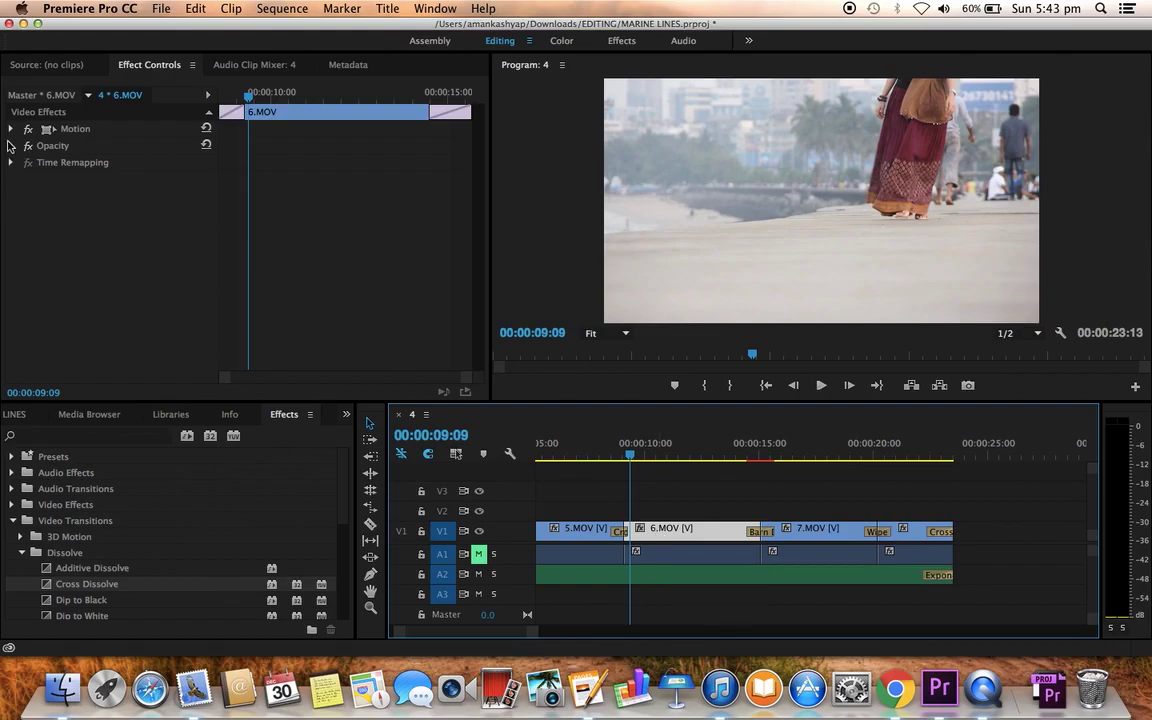
- At 6.MOV's end (00:00:14:12), keyframe a larger Scale and a lower Position
{"action": "left_click", "coordinate": [11, 130]}
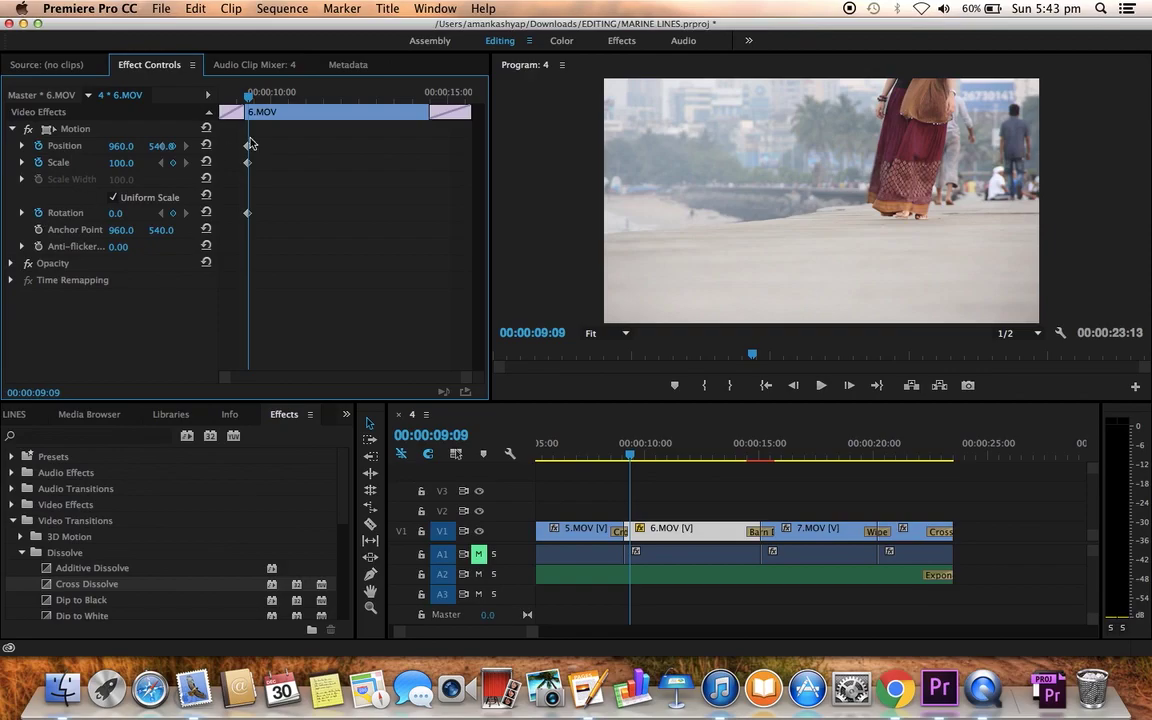
{"action": "left_click_drag", "start_coordinate": [250, 97], "coordinate": [432, 100]}
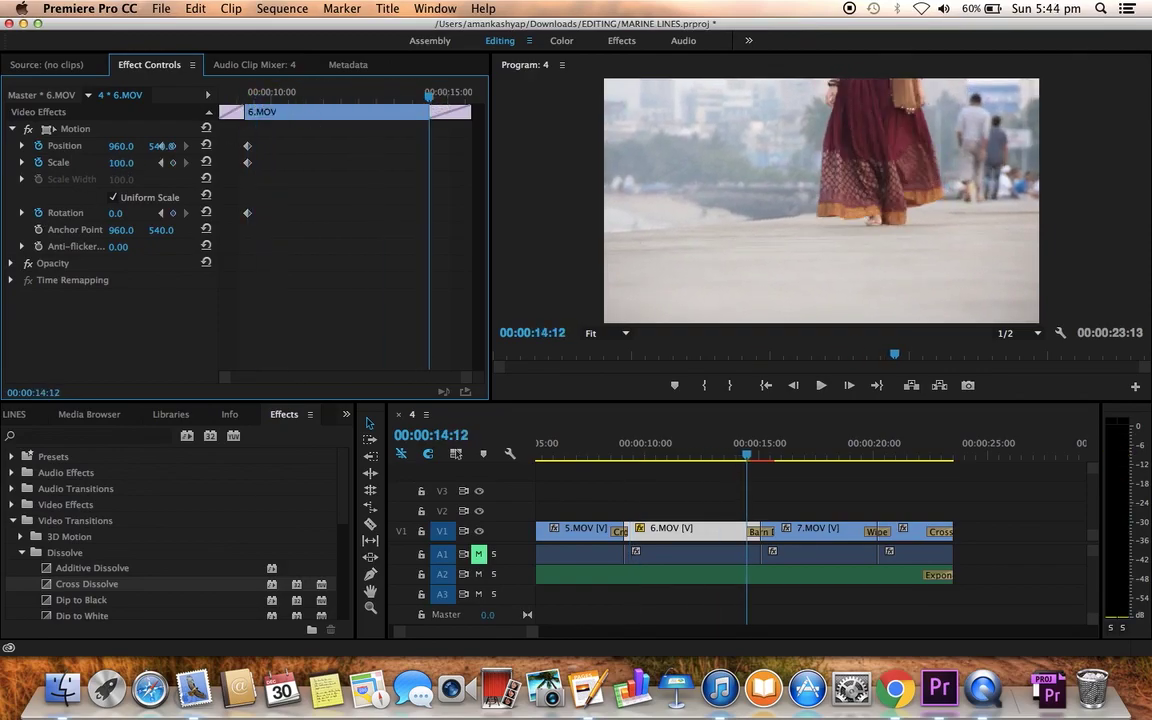
{"action": "left_click_drag", "start_coordinate": [118, 162], "coordinate": [163, 146]}
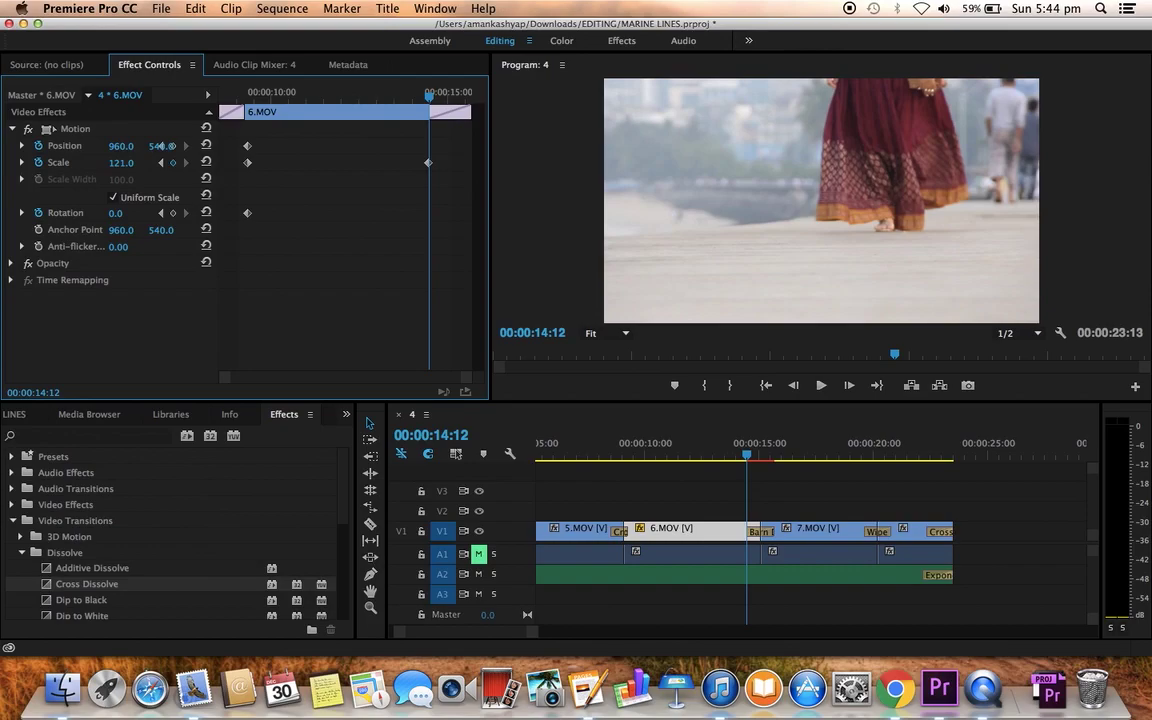
{"action": "left_click_drag", "start_coordinate": [163, 146], "coordinate": [163, 146]}
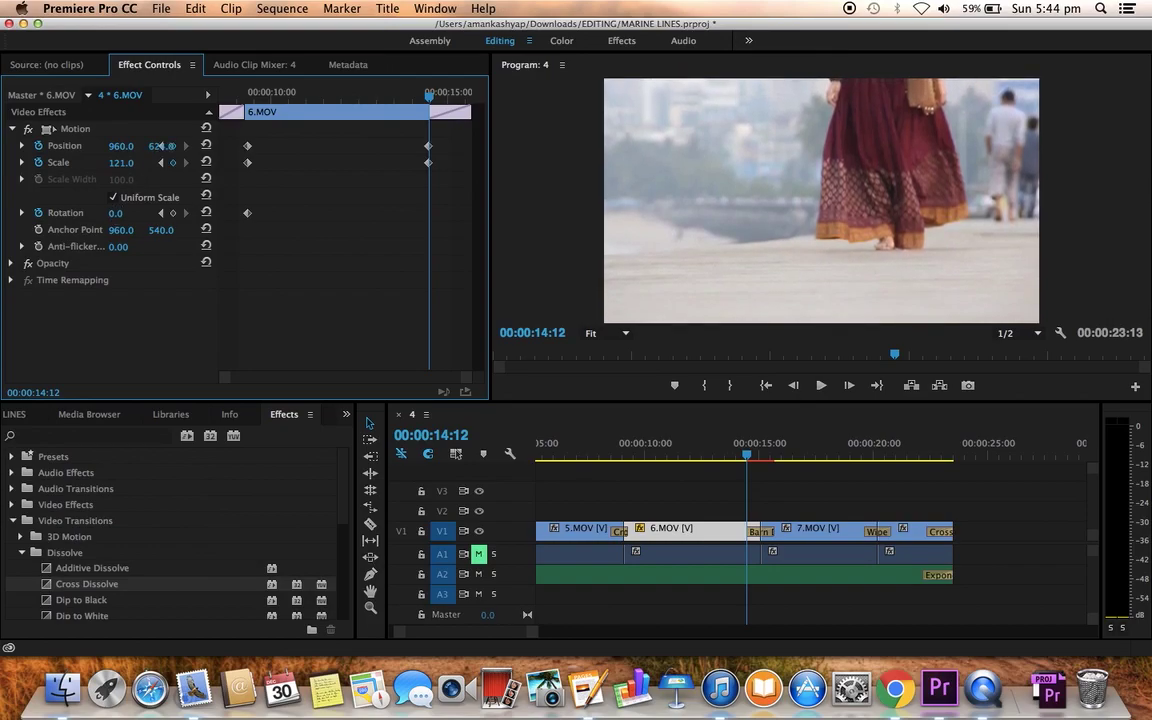
- Set the end keyframe to -1° rotation and 139 scale, and fine-tune vertical position
{"action": "left_click_drag", "start_coordinate": [115, 213], "coordinate": [127, 213]}
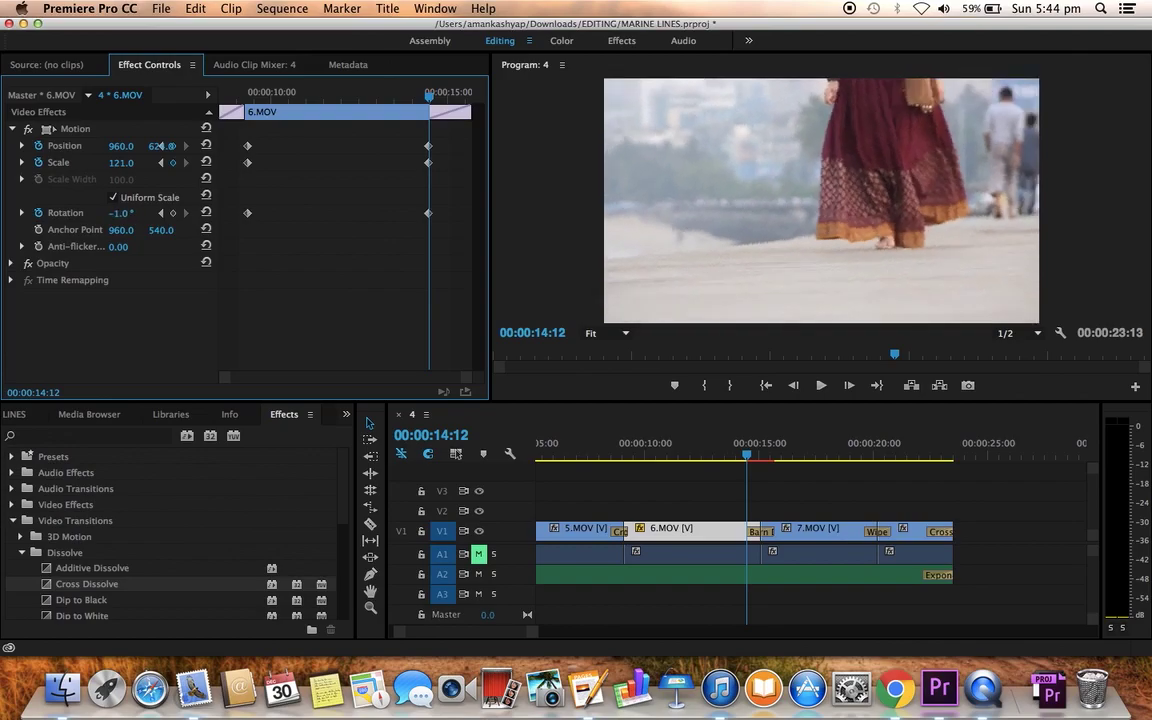
{"action": "key", "text": "super+z"}
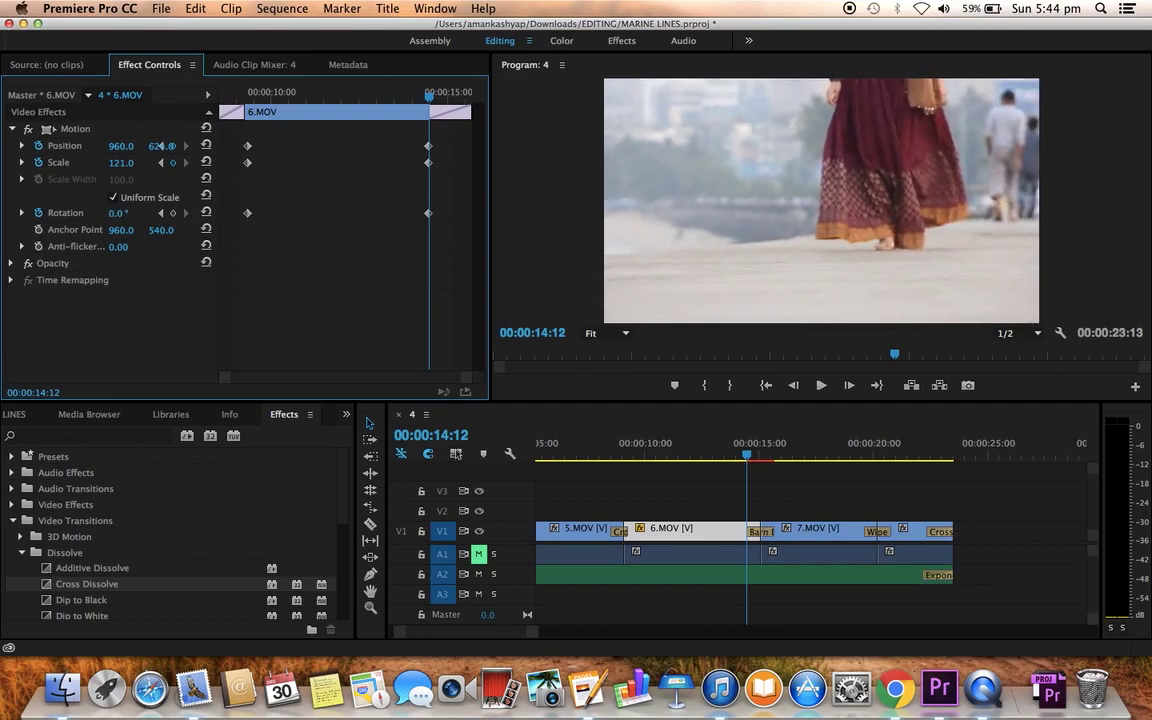
{"action": "left_click_drag", "start_coordinate": [117, 213], "coordinate": [113, 213]}
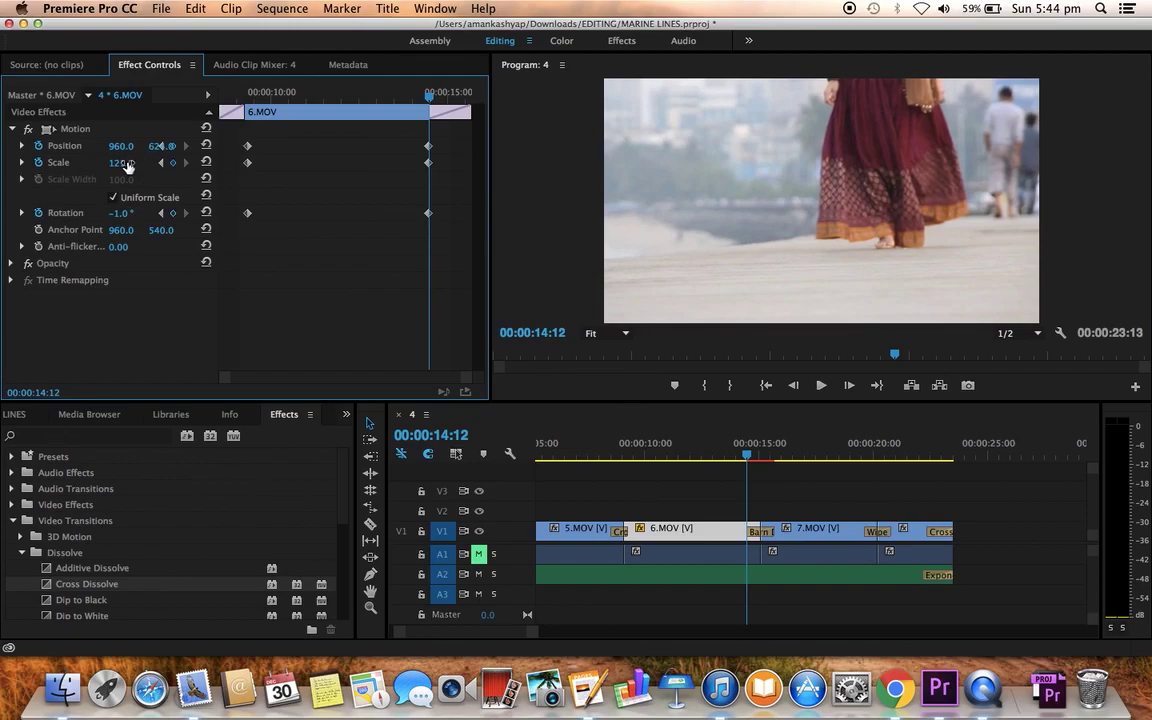
{"action": "left_click_drag", "start_coordinate": [128, 165], "coordinate": [147, 165]}
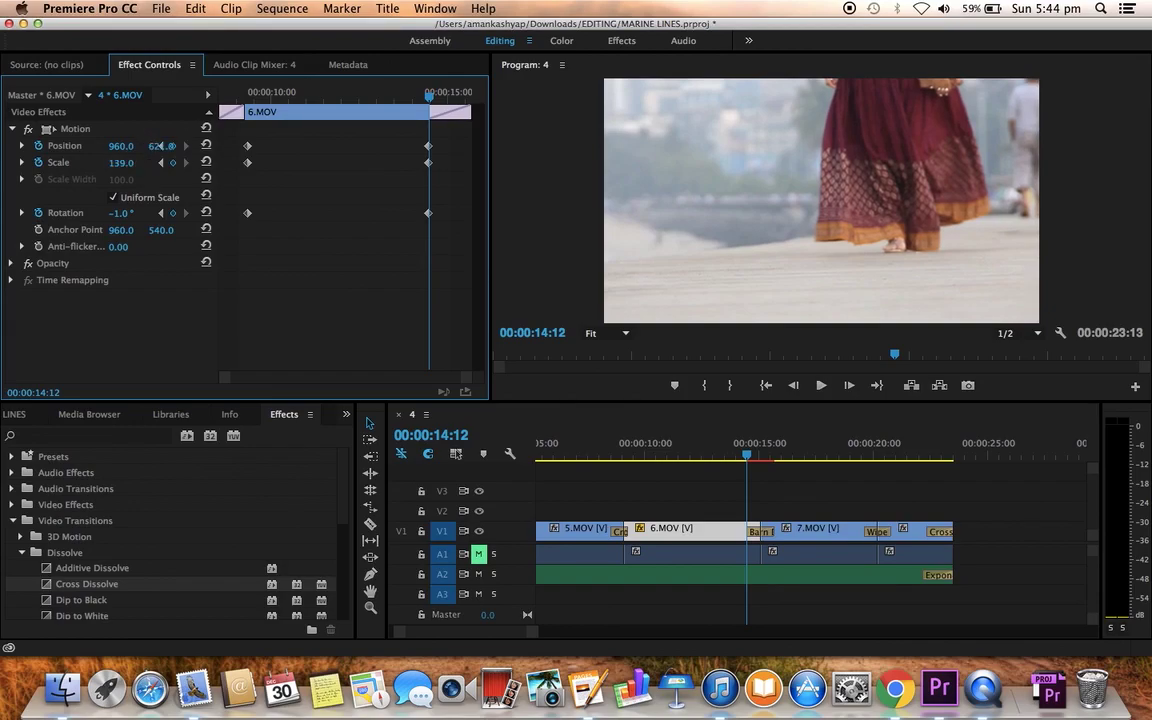
{"action": "left_click_drag", "start_coordinate": [161, 146], "coordinate": [162, 146]}
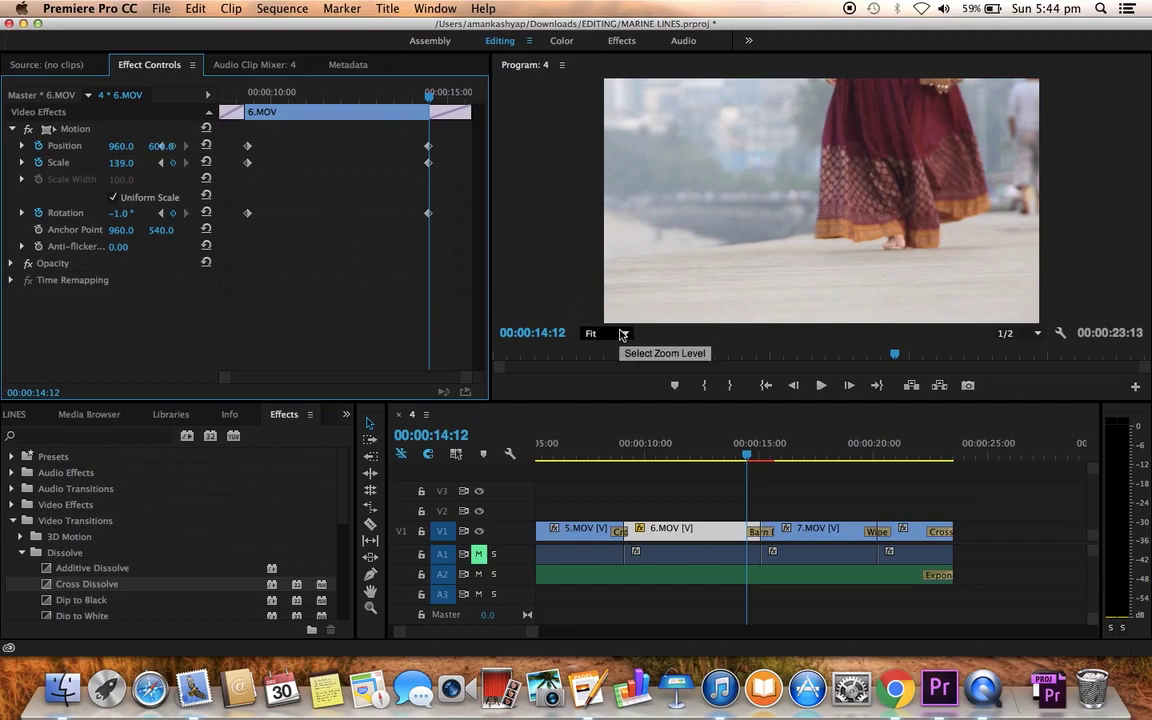
{"action": "left_click", "coordinate": [727, 457]}
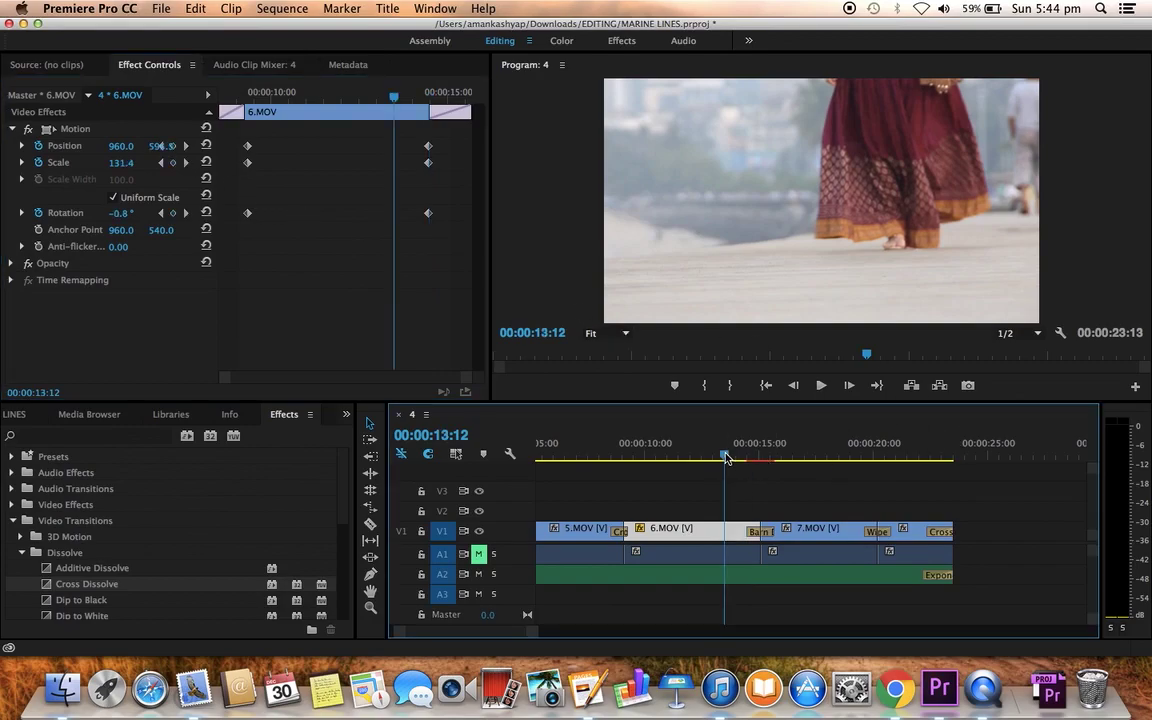
{"action": "key", "text": "space"}
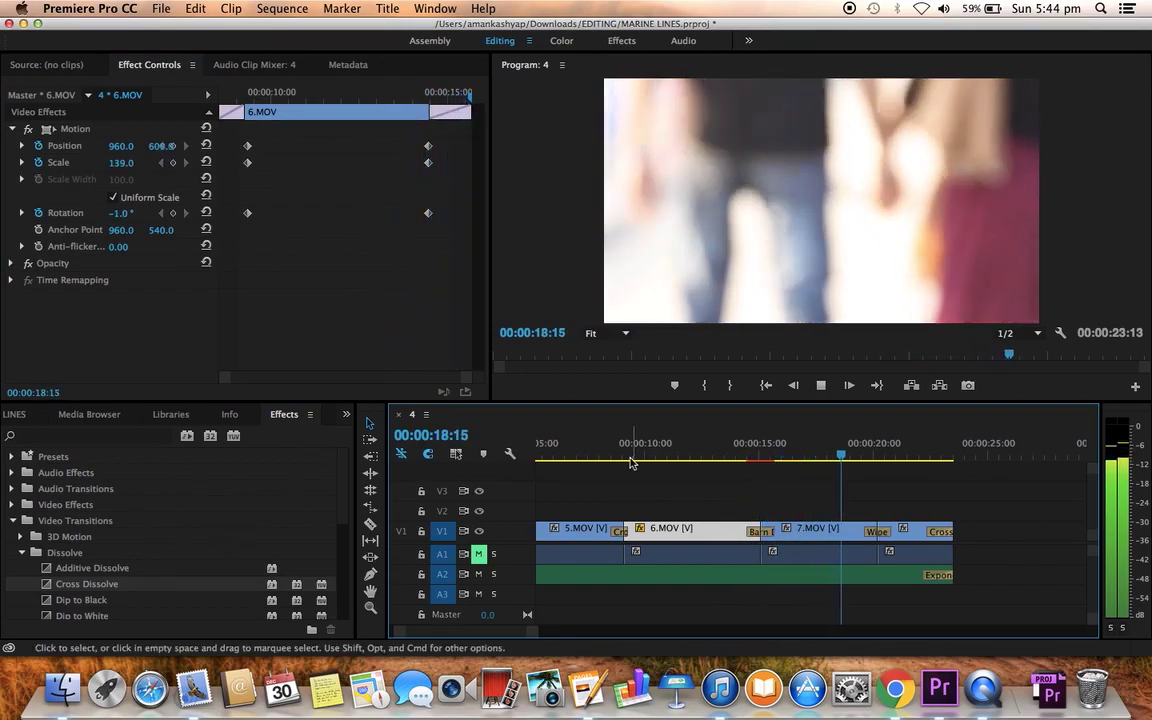
{"action": "left_click", "coordinate": [623, 457]}
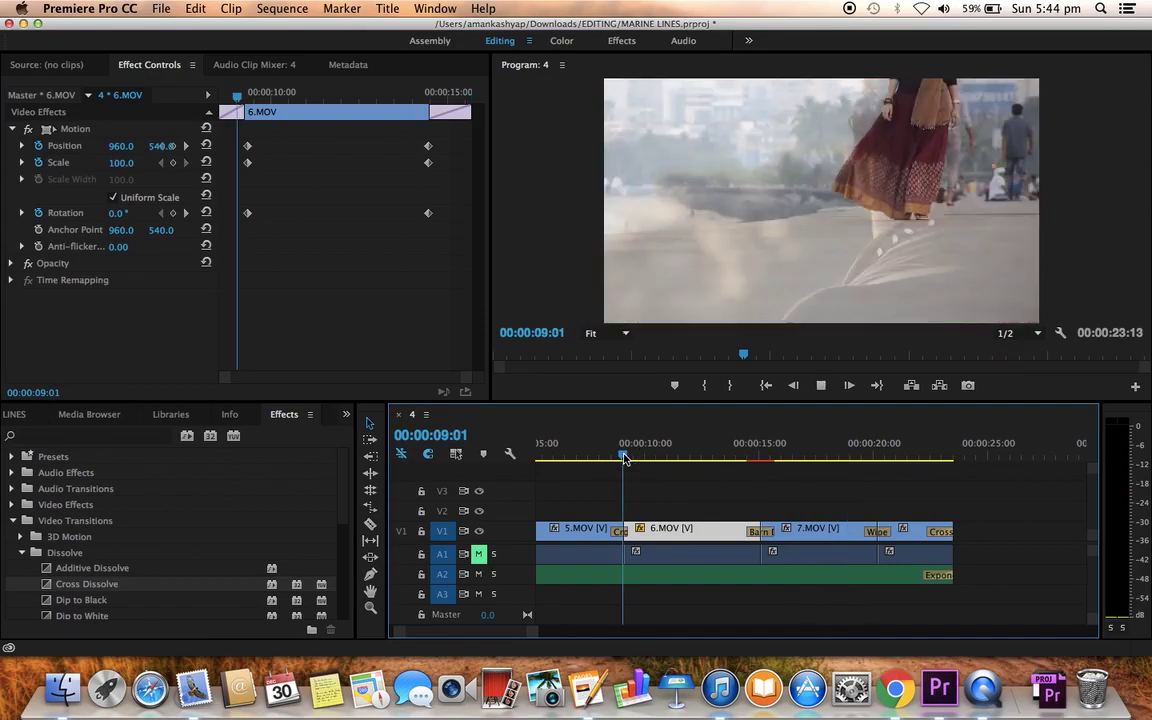
{"action": "left_click", "coordinate": [607, 457]}
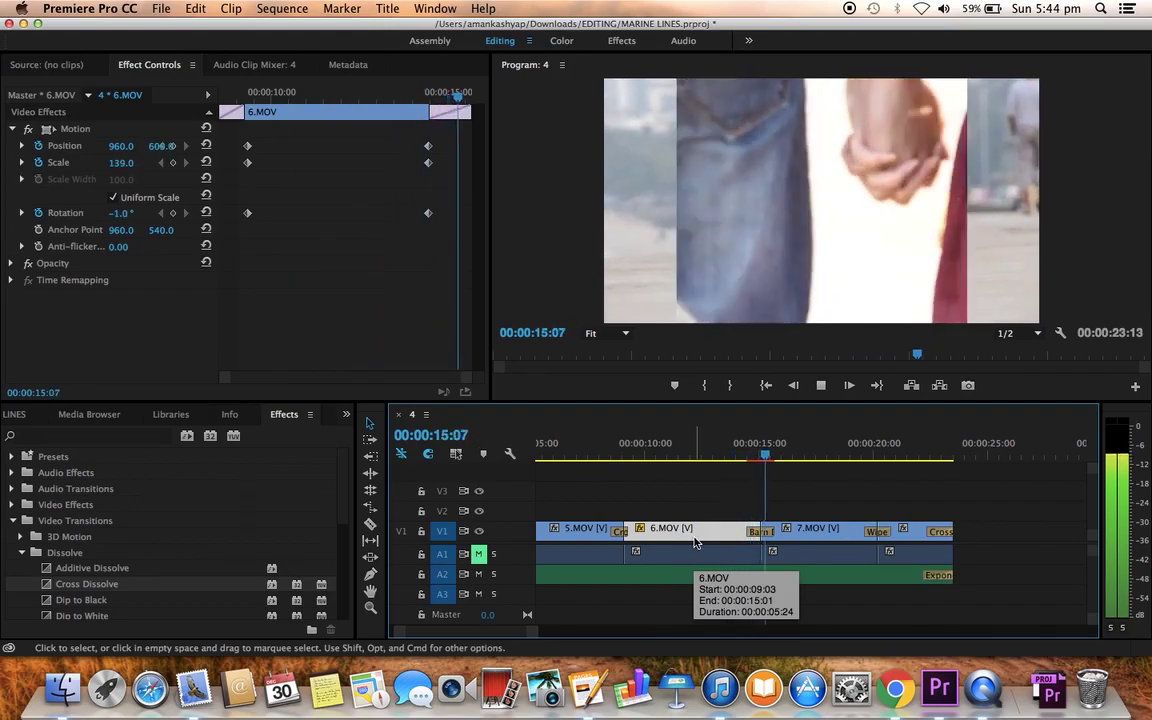
{"action": "left_click", "coordinate": [629, 450]}
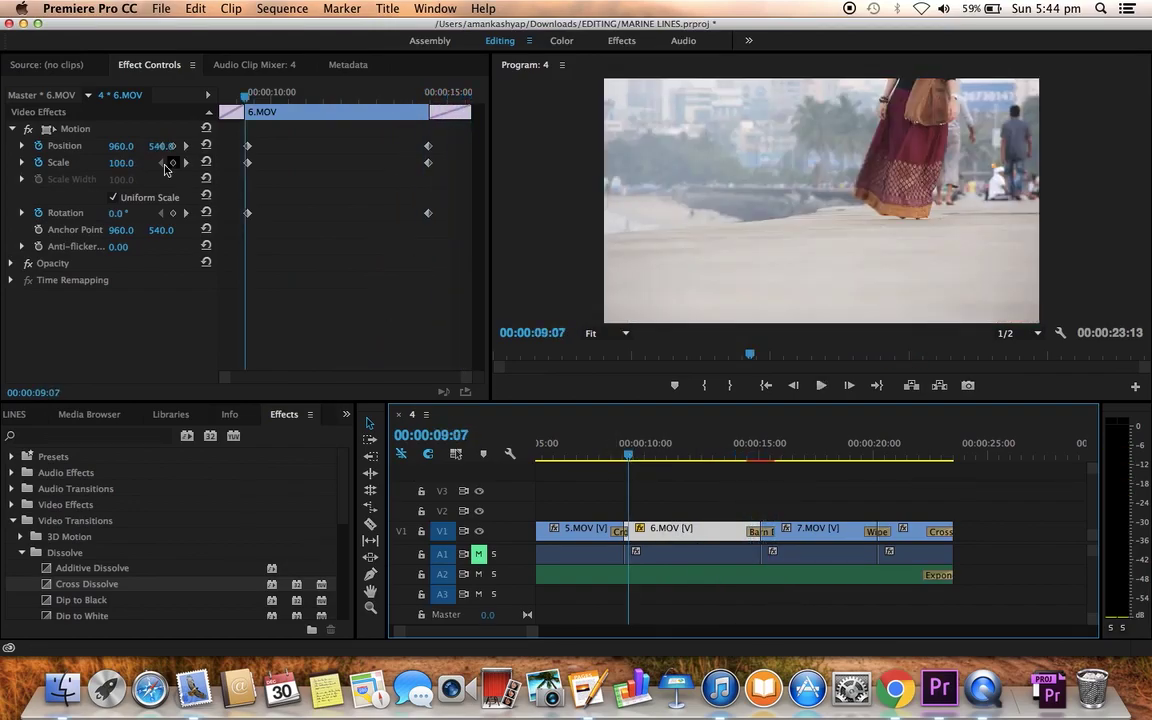
{"action": "left_click", "coordinate": [187, 166]}
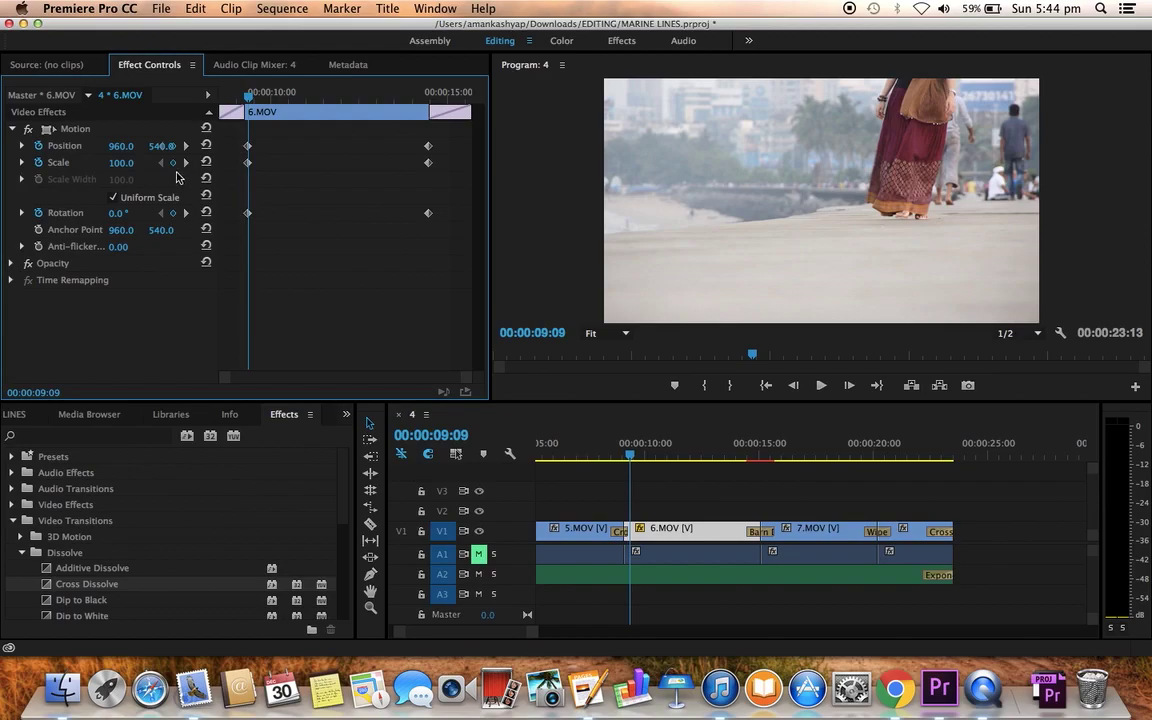
{"action": "left_click", "coordinate": [185, 166]}
- Raise 6.MOV's end Scale to 166 and preview the stronger zoom
{"action": "left_click_drag", "start_coordinate": [115, 166], "coordinate": [128, 165]}
{"action": "left_click", "coordinate": [617, 452]}
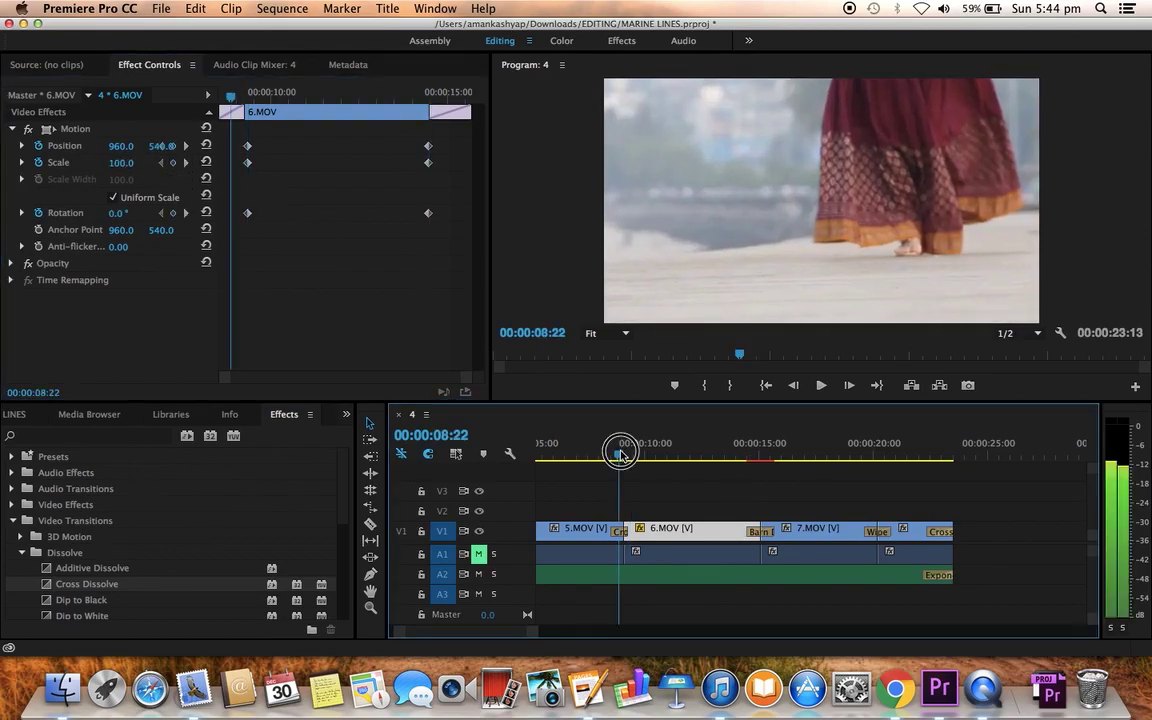
{"action": "key", "text": "space"}
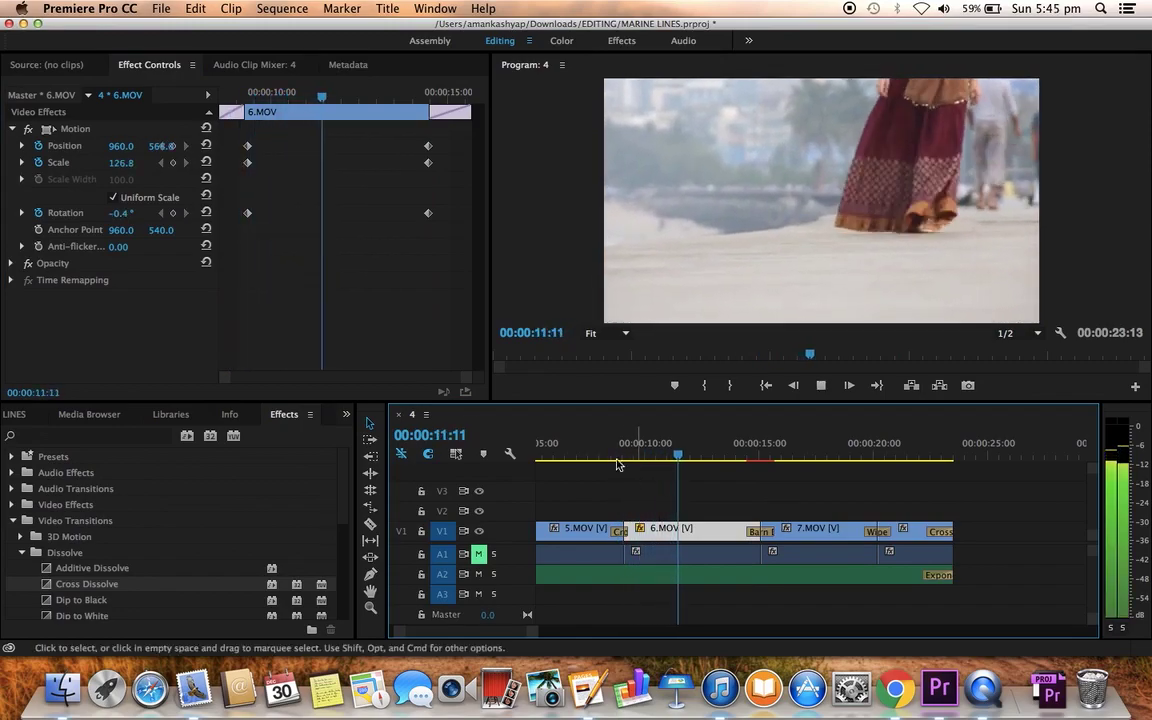
{"action": "key", "text": "space"}
- Move the starting keyframes of all three properties earlier, replay, and zoom the timeline out
{"action": "left_click_drag", "start_coordinate": [237, 139], "coordinate": [268, 236]}
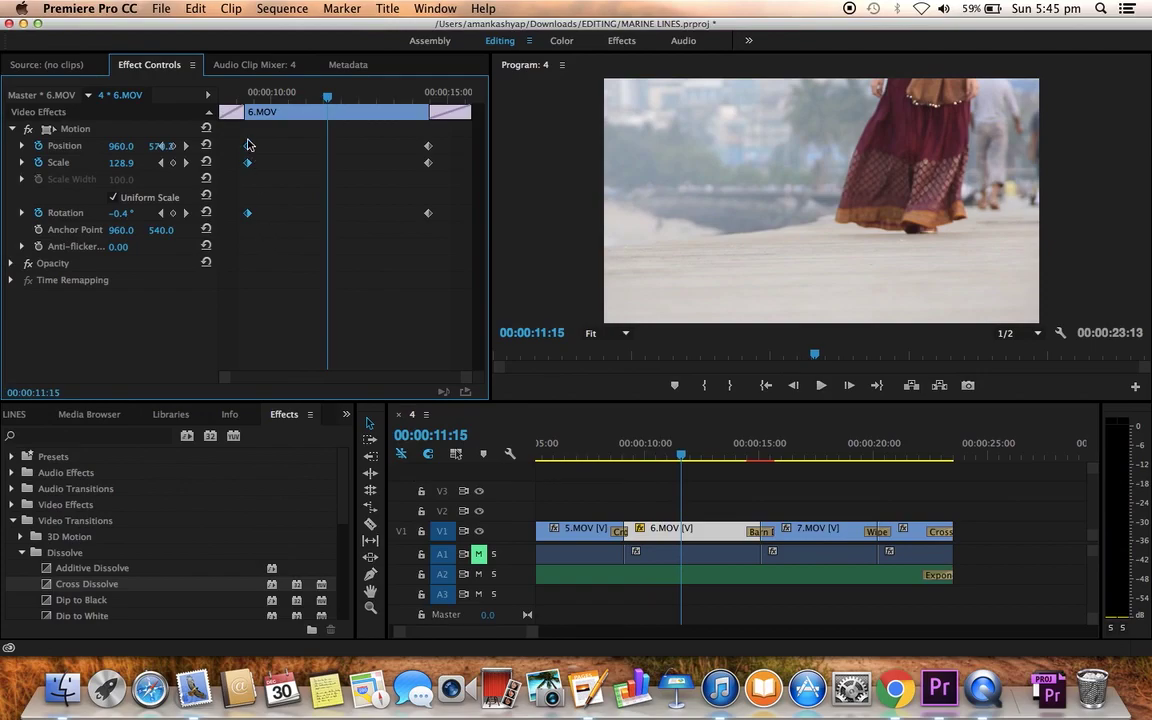
{"action": "left_click", "coordinate": [617, 449]}
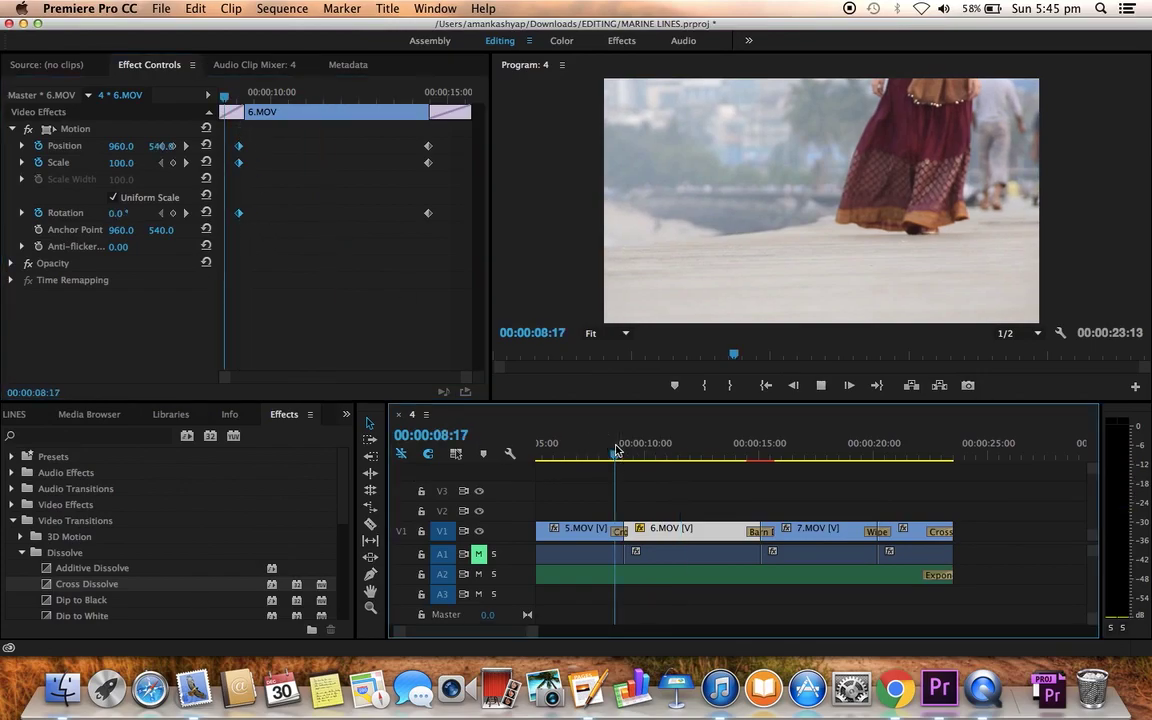
{"action": "key", "text": "space"}
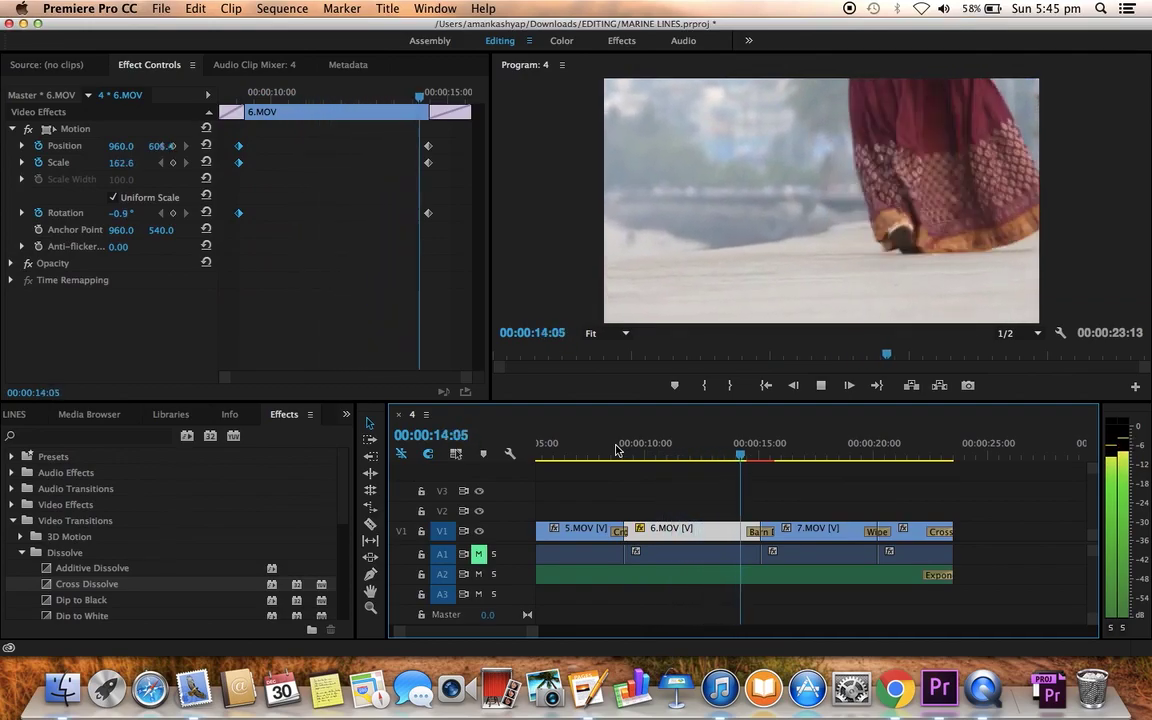
{"action": "key", "text": "space"}
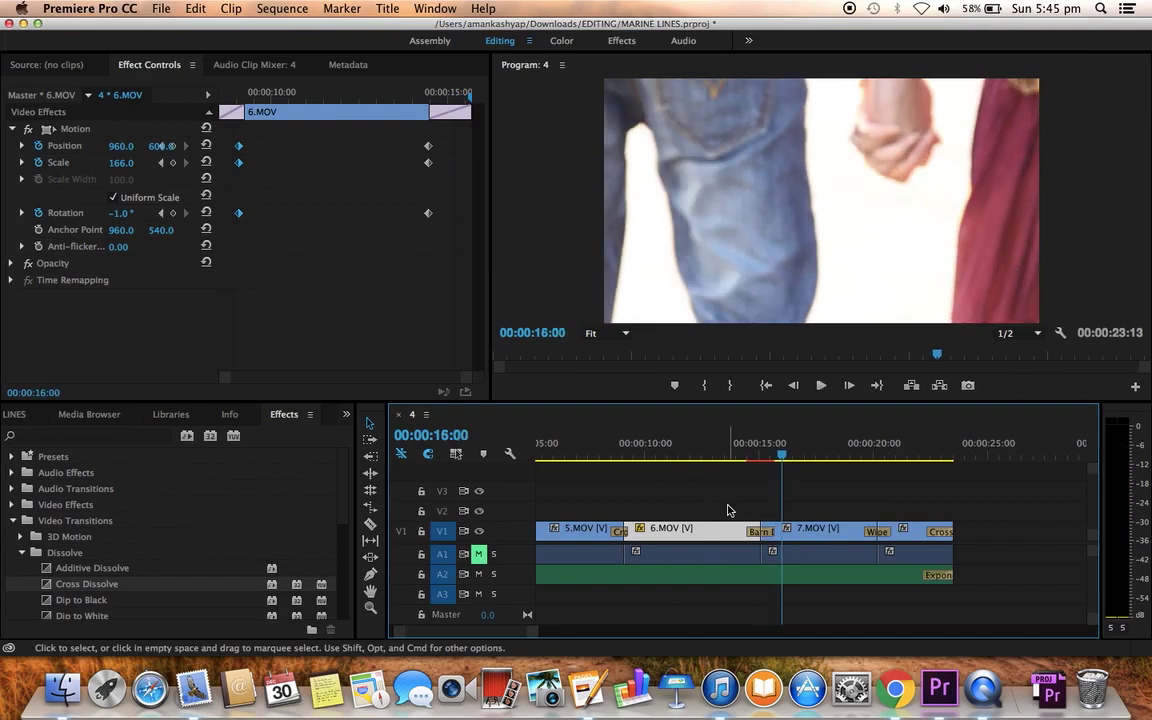
{"action": "key", "text": "minus"}
{"action": "key", "text": "minus"}
{"action": "key", "text": "minus"}
{"action": "left_click", "coordinate": [546, 456]}
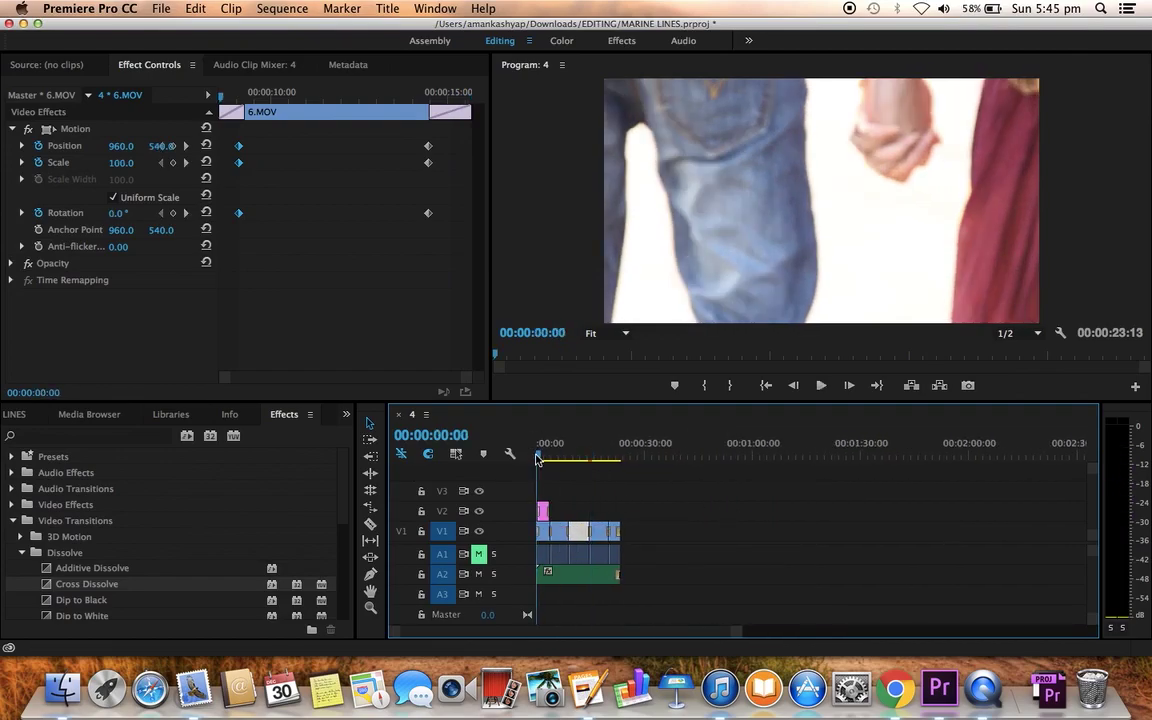
{"action": "key", "text": "equal"}
{"action": "key", "text": "equal"}
{"action": "key", "text": "equal"}
{"action": "key", "text": "space"}
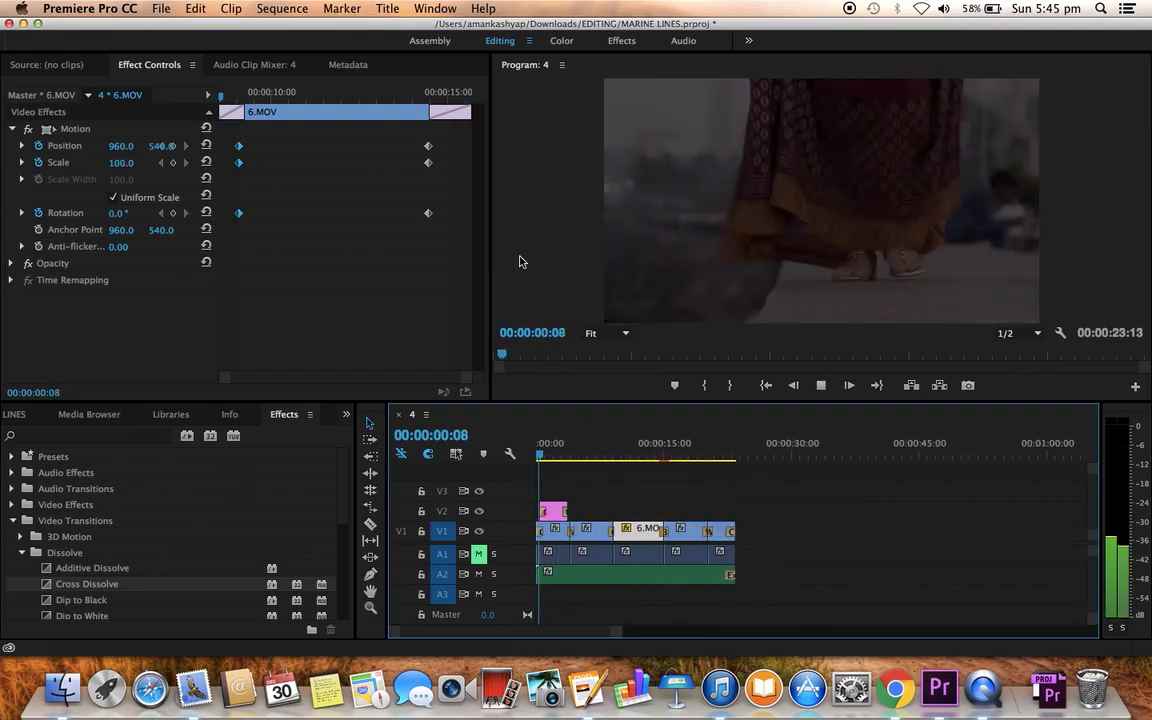